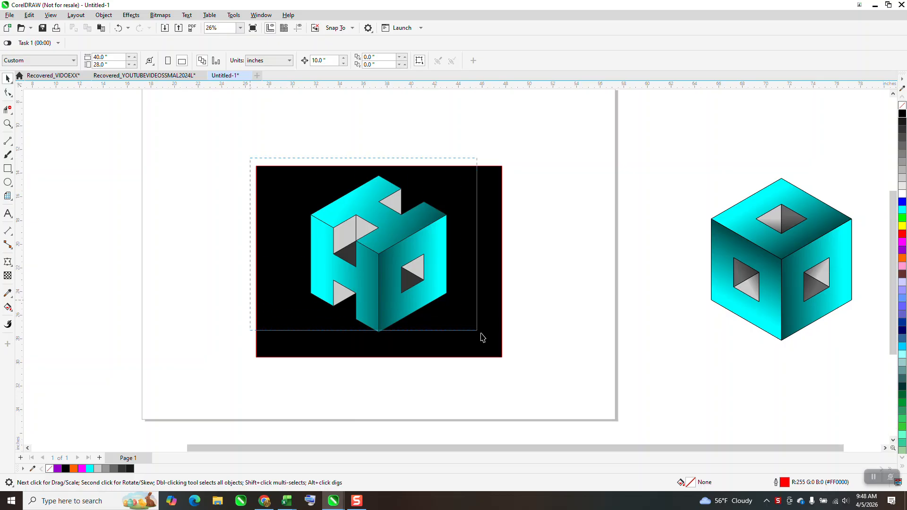
Move the black-backed reference artwork beyond the page's upper-left corner and draw a six-sided polygon about 10.5 by 12.2 inches on the page
scroll(533, 305, "down", 1)
left_click_drag(411, 277, 201, 173)
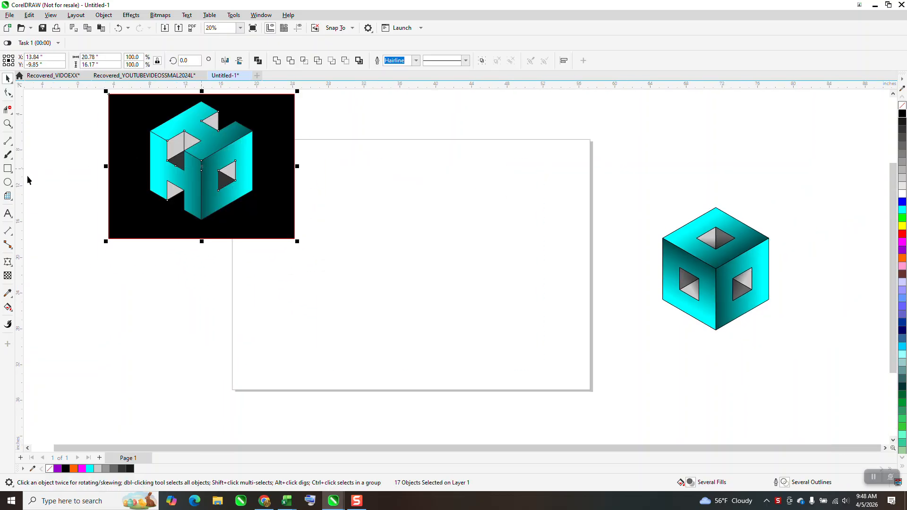
left_click(17, 203)
left_click(38, 193)
mouse_move(460, 206)
left_mouse_down()
mouse_move(420, 259)
mouse_move(380, 256)
left_mouse_up()
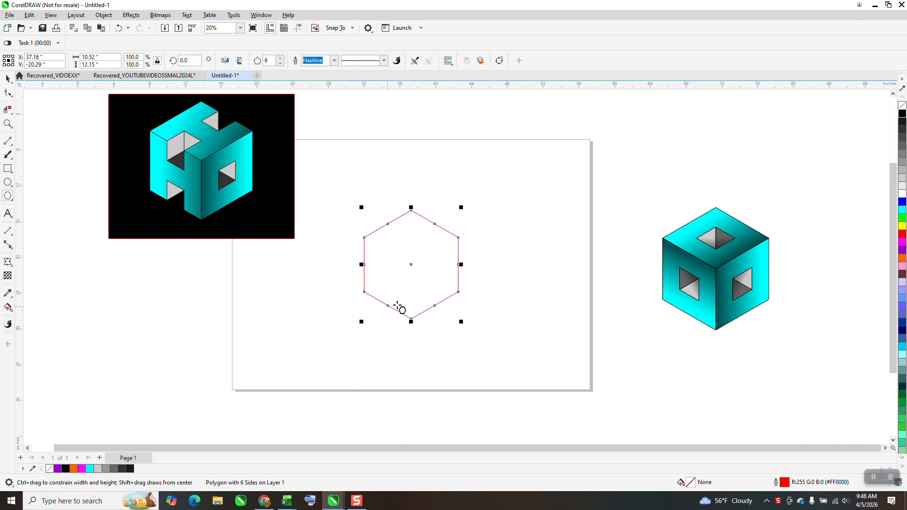
Draw three straight lines from the hexagon's centre to its upper-left, upper-right and bottom corners to form a cube
left_click(11, 143)
left_click(45, 151)
left_click_drag(410, 265, 364, 237)
left_click_drag(458, 237, 411, 265)
left_click_drag(411, 319, 411, 264)
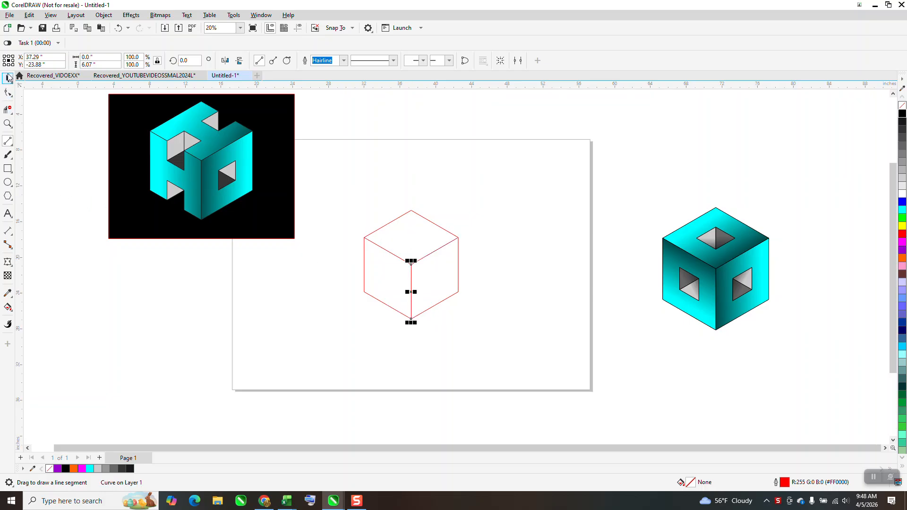
key("space")
left_click(318, 102)
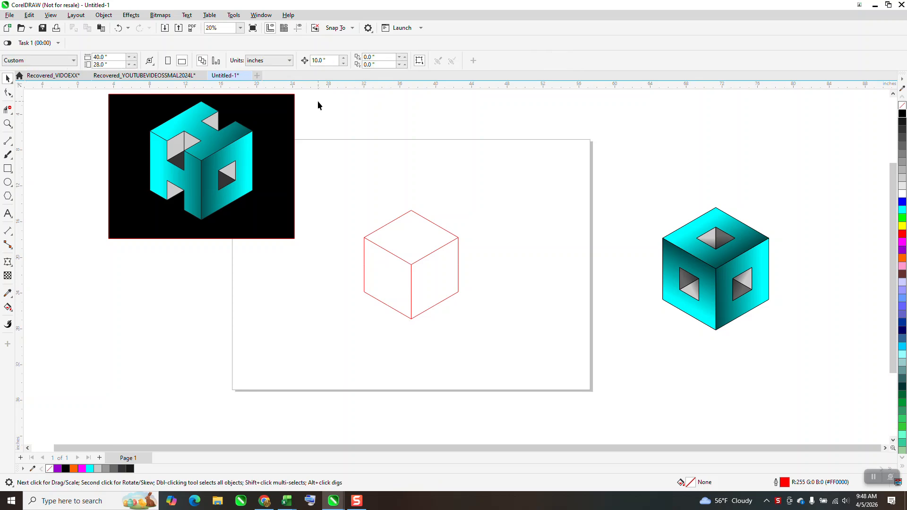
Smart-fill the cube's right, top and left faces with cyan and no outline, shifting each filled copy 10 inches right
left_click(7, 307)
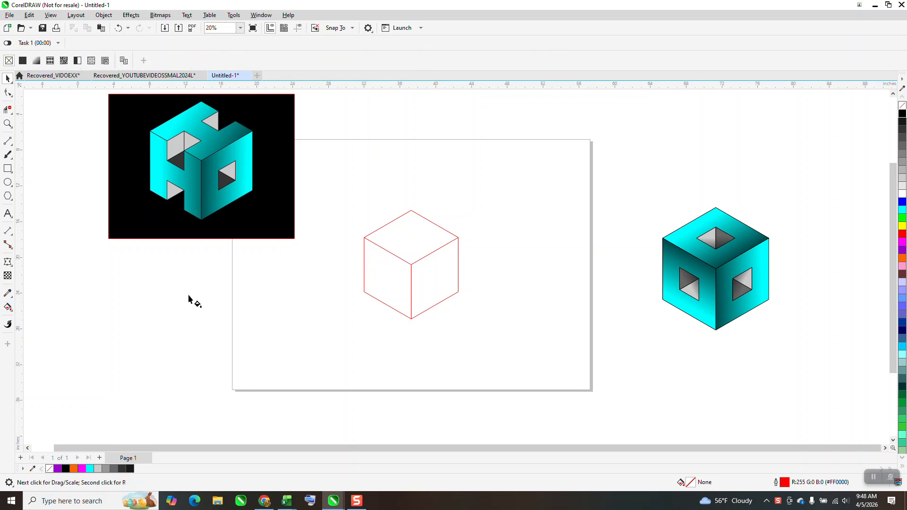
left_click(10, 313)
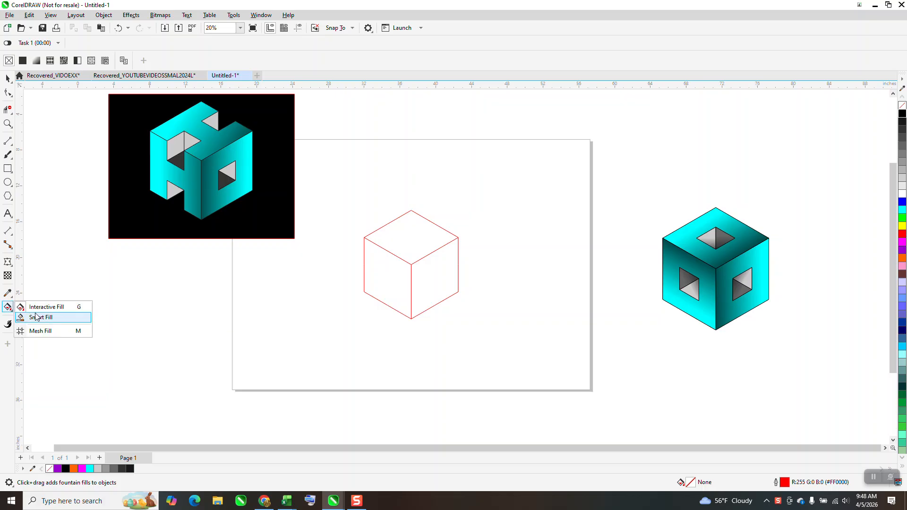
left_click(33, 317)
left_click(448, 283)
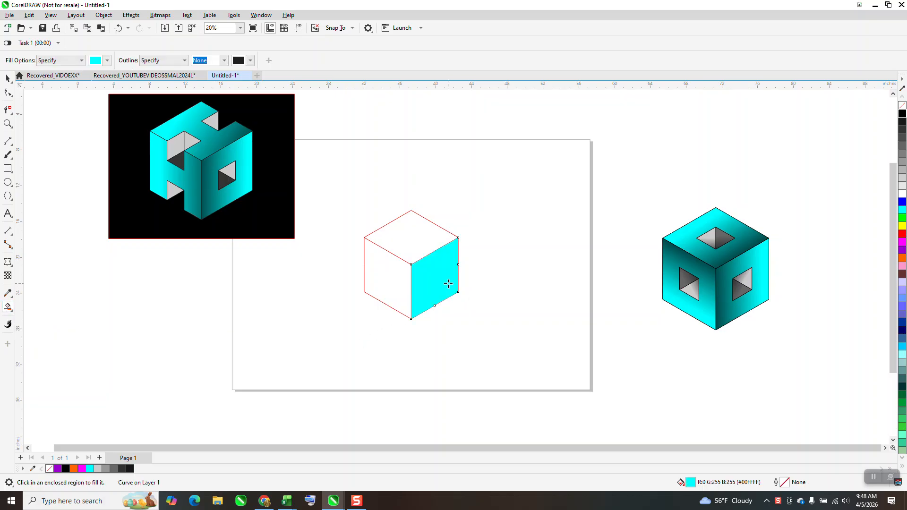
left_click(424, 236)
left_click(403, 268)
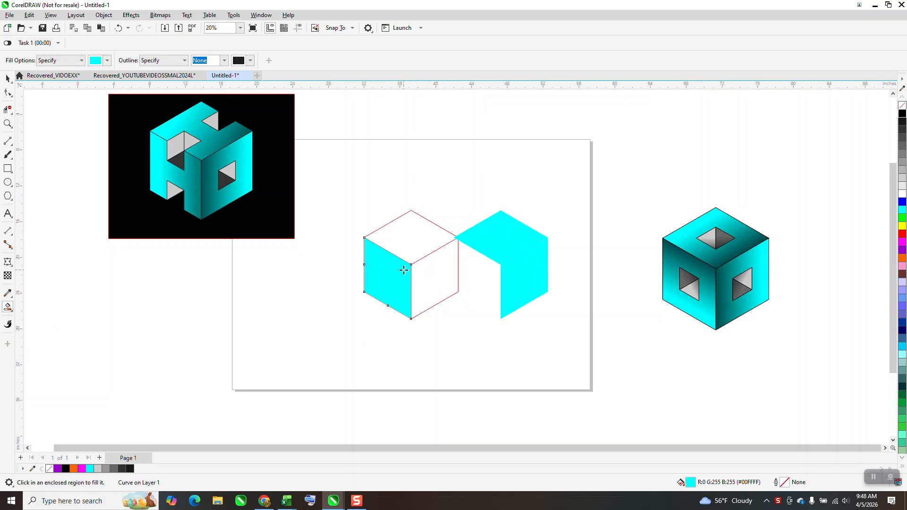
Delete the original red cube outline and centre the three cyan faces on the page
left_click(7, 77)
left_click_drag(336, 176, 474, 345)
key("Delete")
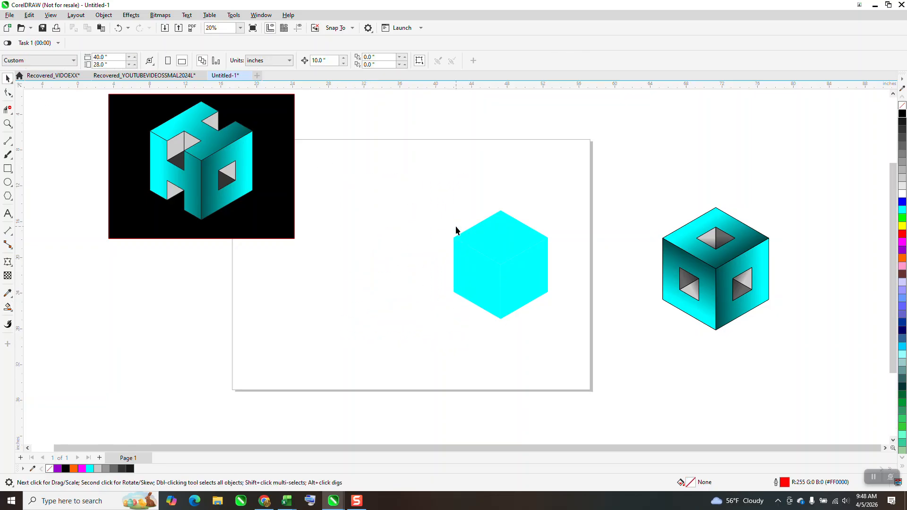
left_click_drag(578, 329, 587, 324)
key("p")
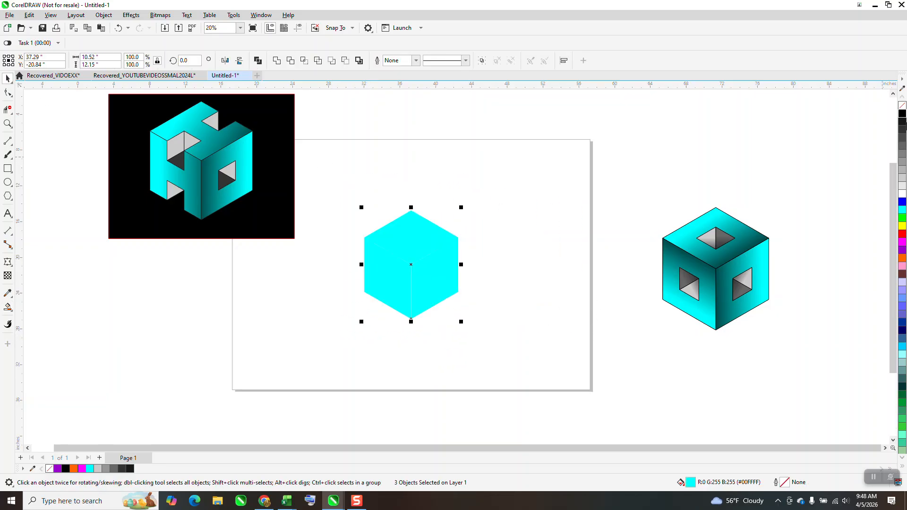
Give the three cube faces no fill and a black hairline outline, test-move the top face and undo that move
left_click(902, 109)
left_click_drag(423, 236, 502, 193)
left_click(118, 28)
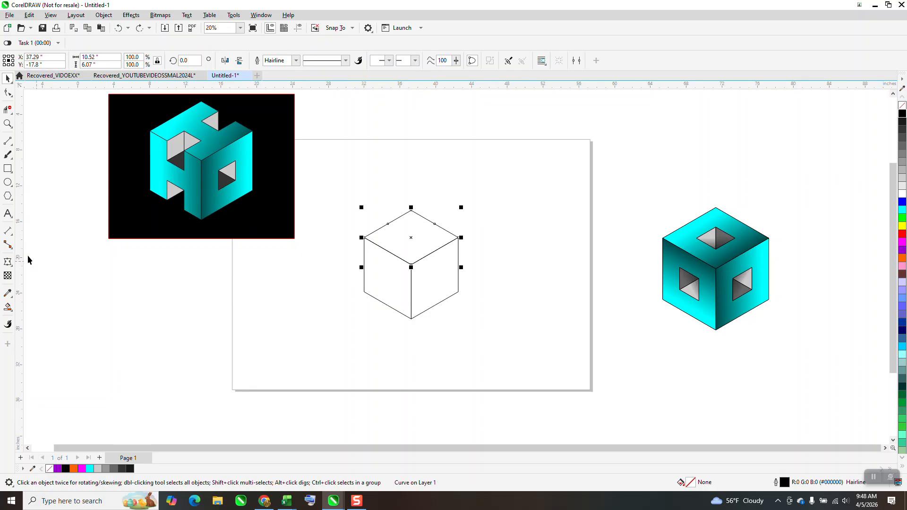
Draw a square 3 by 3 graph paper grid beside the cube's left face
left_click(8, 196)
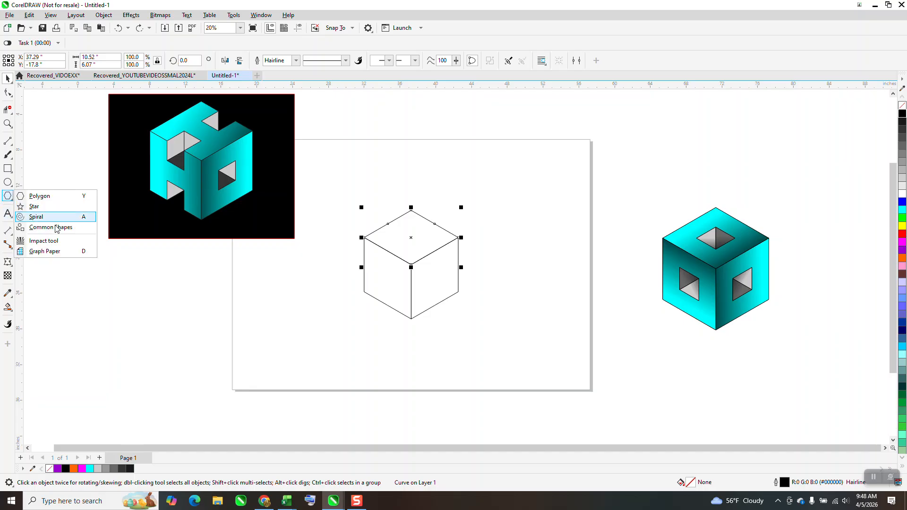
left_click(56, 251)
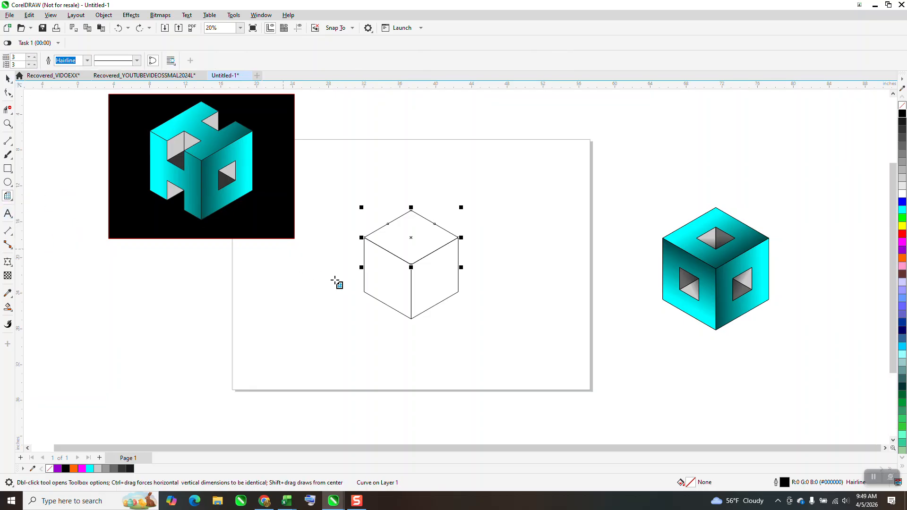
left_click_drag(343, 270, 302, 325)
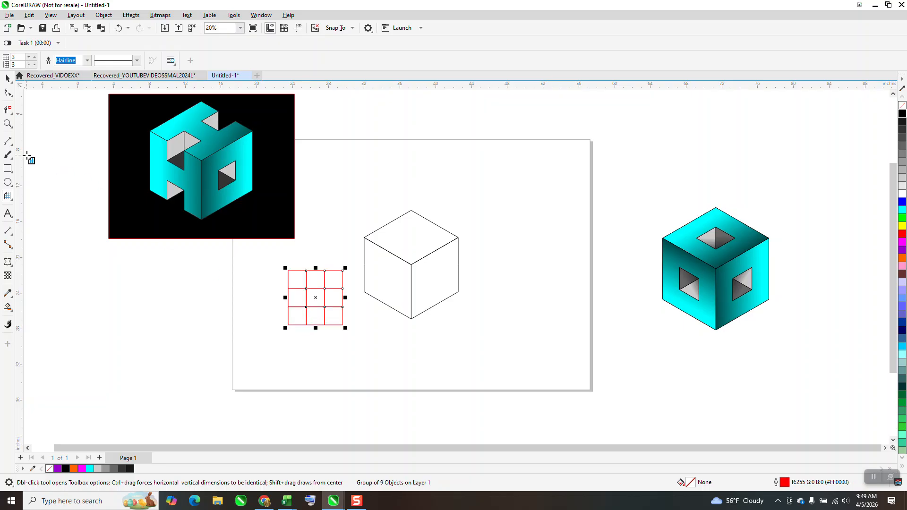
Apply an envelope to the grid, delete its mid-side nodes and convert the remaining corner nodes to straight lines
left_click(8, 261)
left_click_drag(344, 301, 358, 305)
key("Delete")
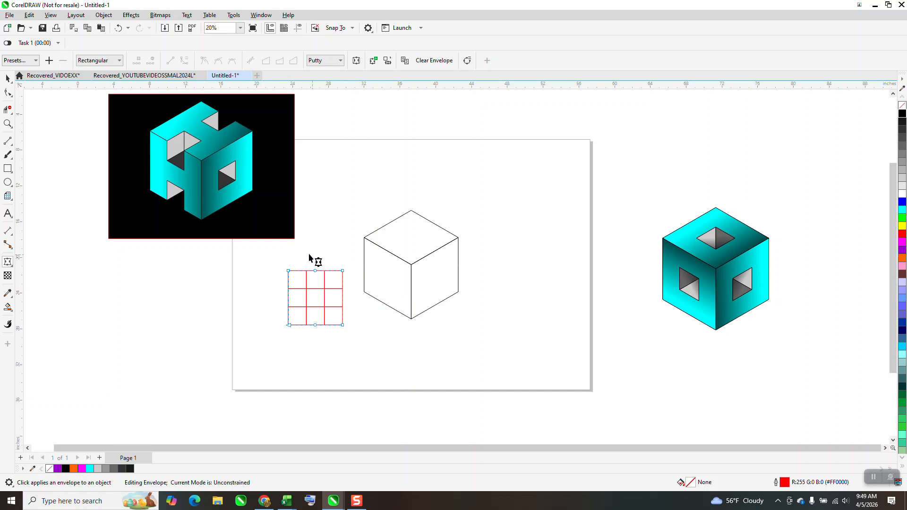
left_click_drag(273, 259, 349, 331)
right_click(355, 324)
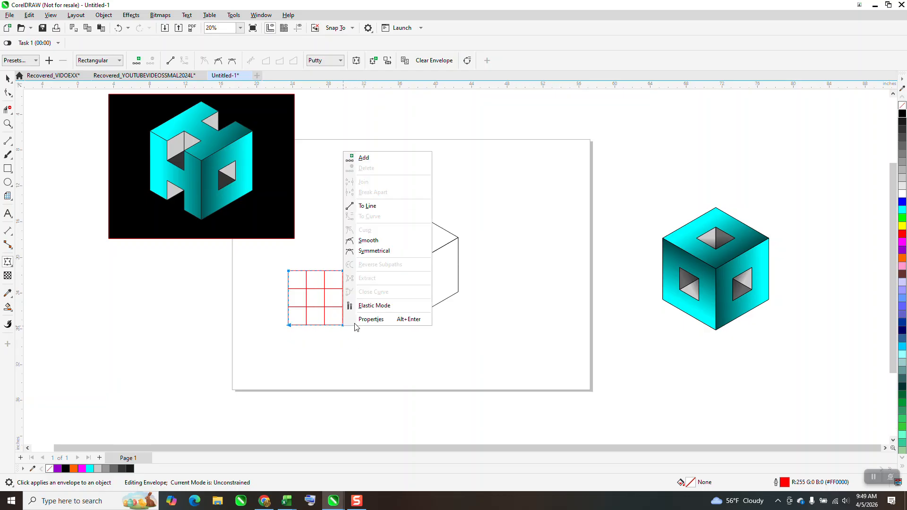
left_click(368, 206)
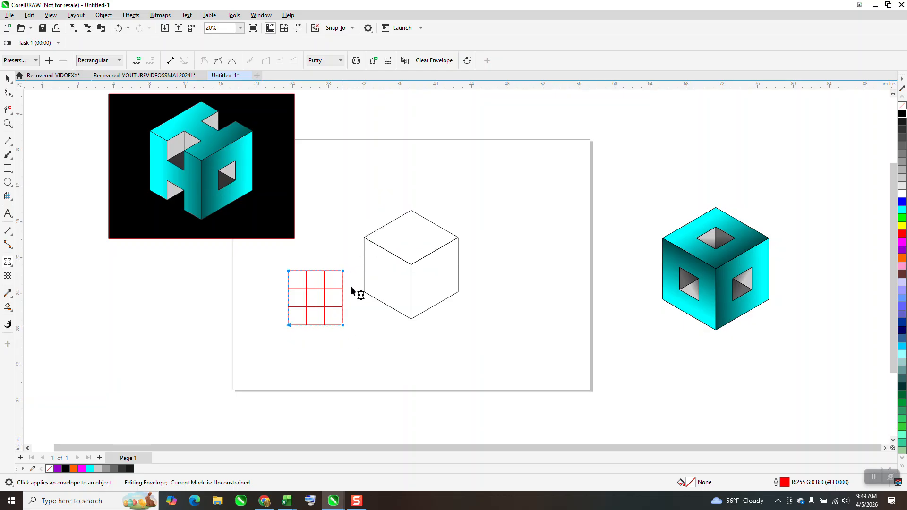
Move the grid over the cube's left face and snap its four envelope corners to that face's corners
key("space")
left_click_drag(319, 299, 376, 299)
left_click(8, 124)
left_click_drag(304, 221, 532, 375)
key("space")
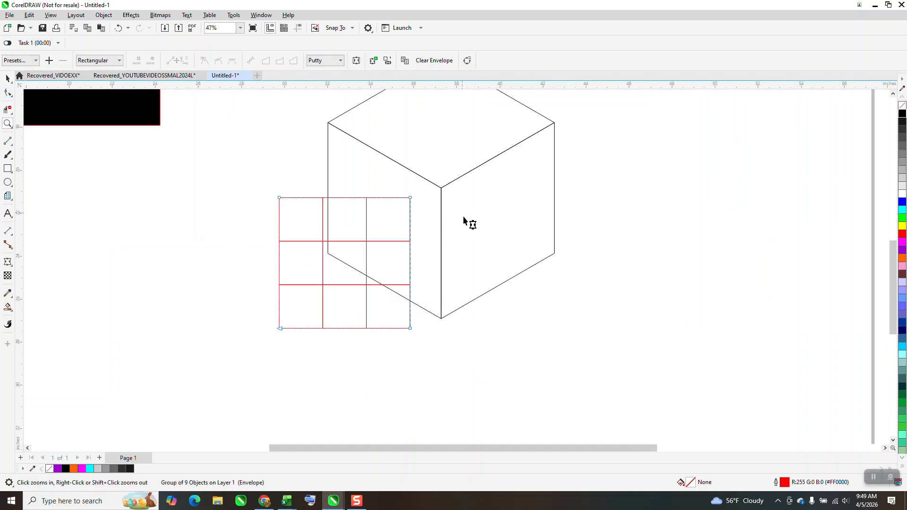
left_click_drag(410, 198, 440, 188)
left_click(280, 198)
left_click_drag(280, 198, 328, 124)
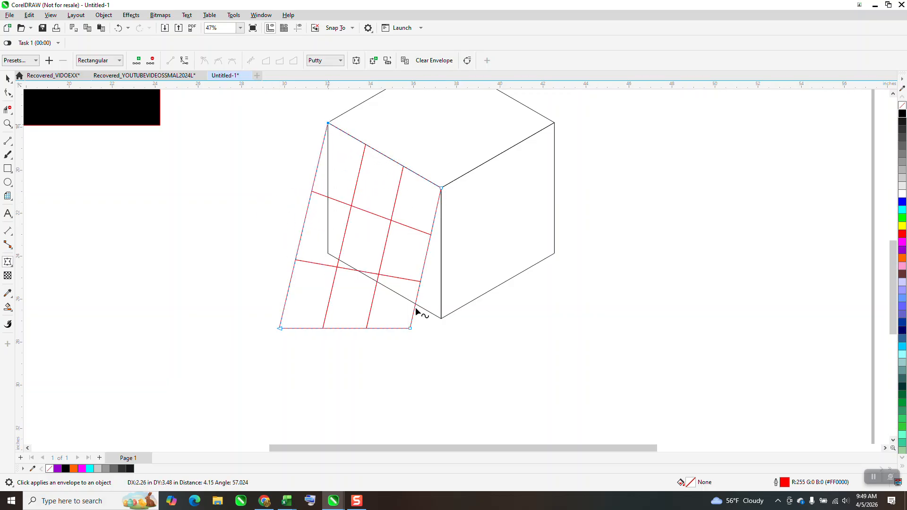
left_click_drag(410, 328, 441, 319)
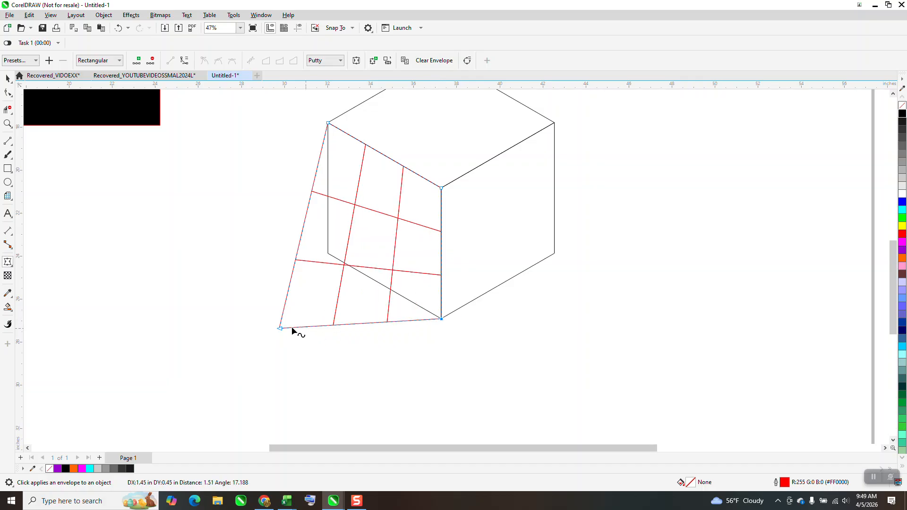
left_click_drag(281, 328, 328, 254)
scroll(248, 274, "down", 2)
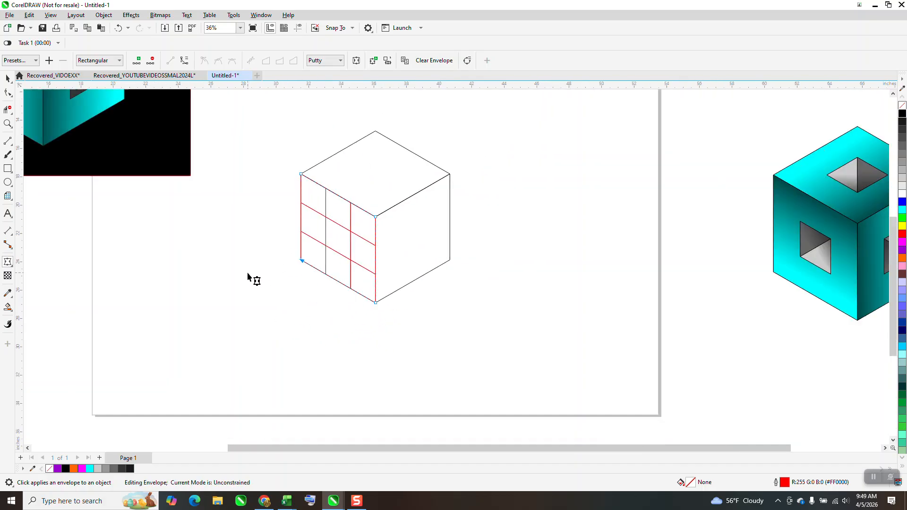
Try to remove the dividing segments of the left-face grid with Virtual Segment Delete, and undo the removals
left_click(8, 110)
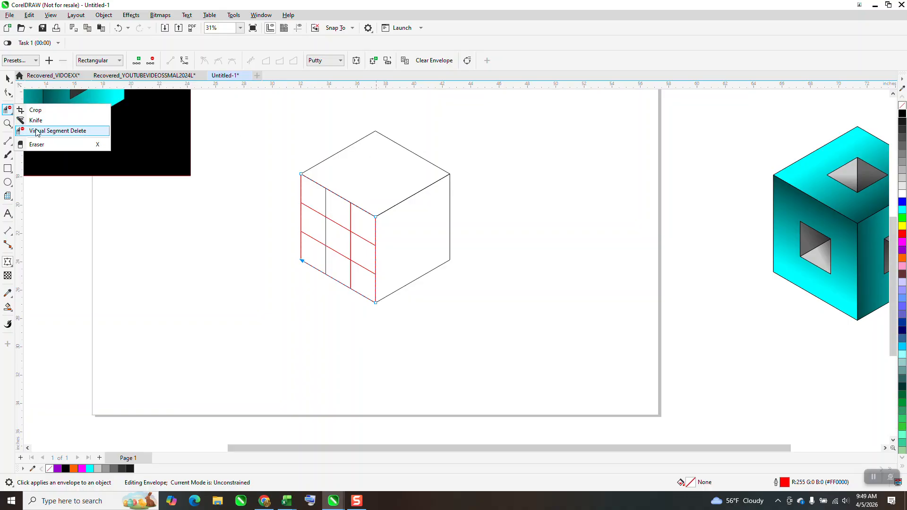
left_click(52, 131)
left_click(308, 207)
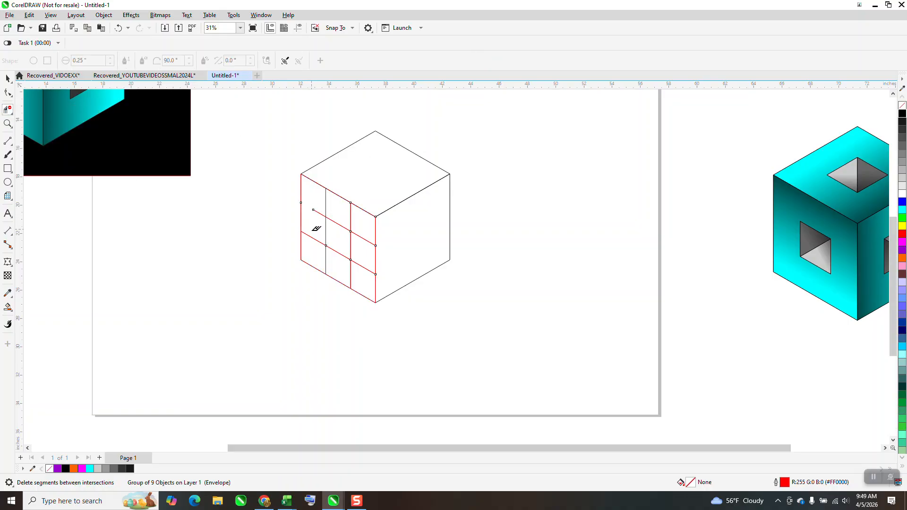
left_click(314, 238)
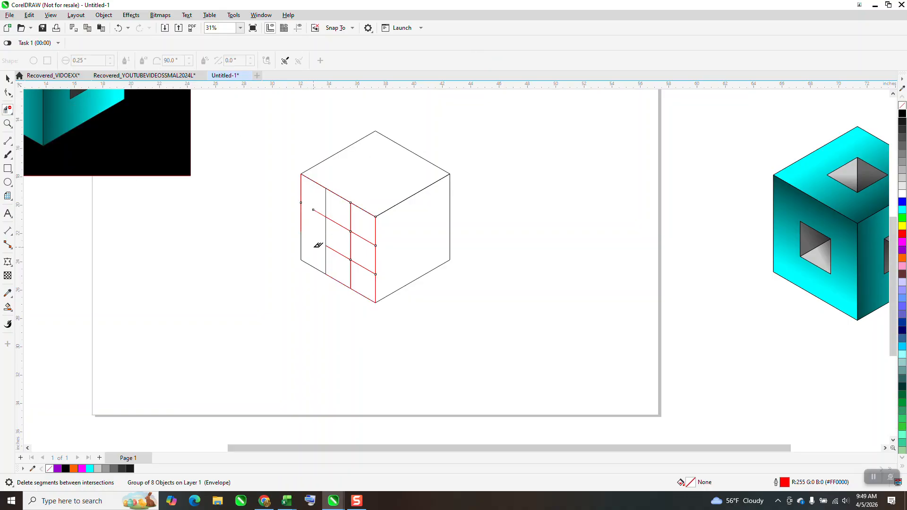
left_click(352, 218)
left_click(118, 27)
left_click(118, 28)
Try to smart-fill the grid's first-column cells with cyan, shifting each filled copy 10 inches left
left_click(7, 306)
scroll(177, 235, "down", 1)
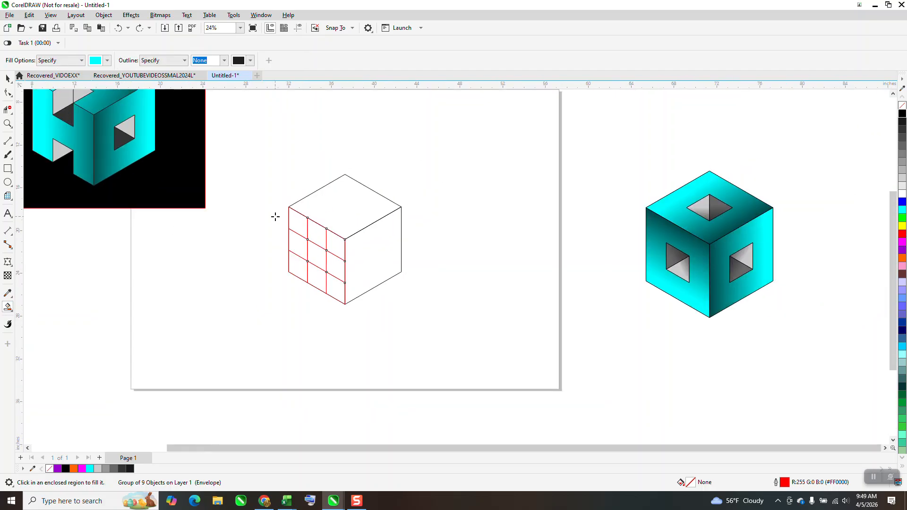
left_click(298, 225)
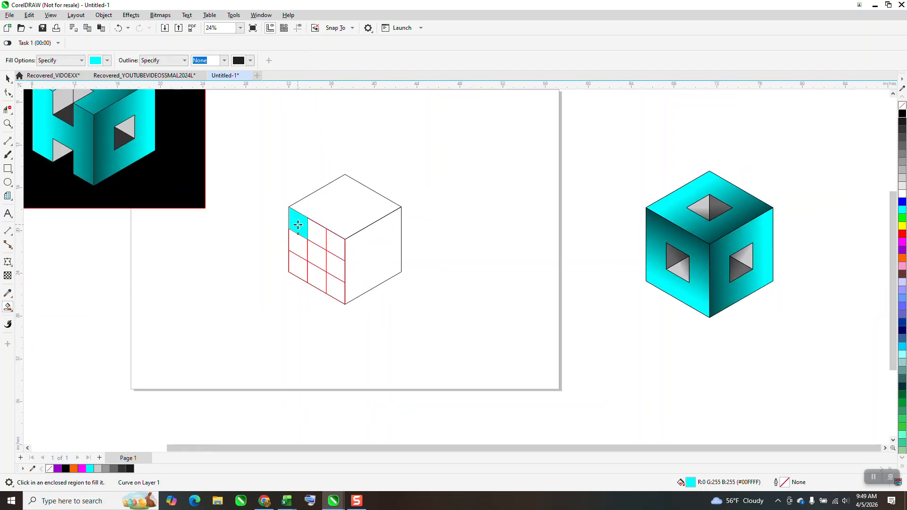
key("Left")
left_click(294, 245)
key("Left")
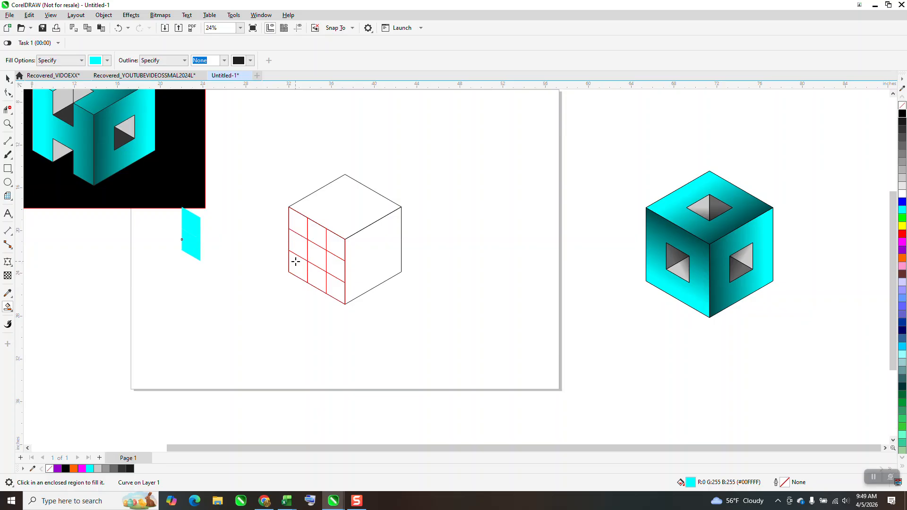
left_click(295, 261)
key("Left")
Undo the last fill, retry filling the grid's lower-left cell and undo all the cyan cell fills
left_click(118, 29)
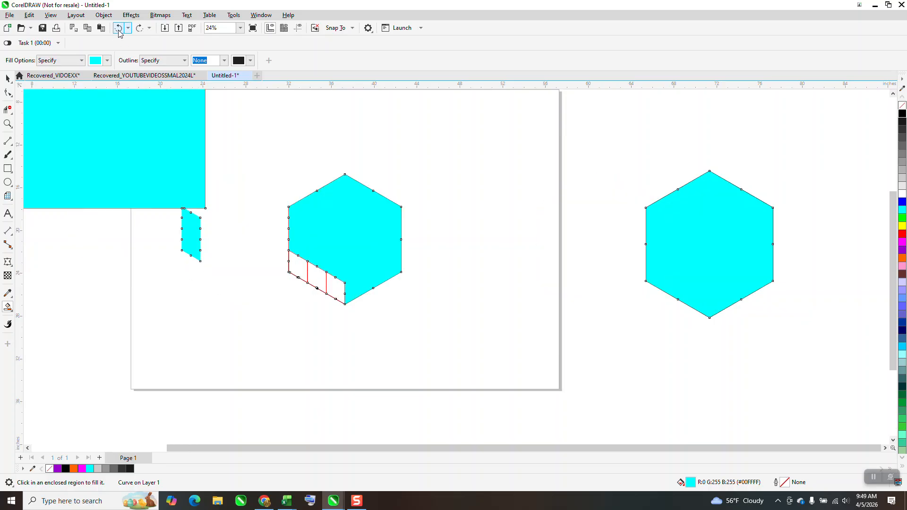
left_click(118, 29)
left_click(300, 273)
left_click(118, 28)
left_click(118, 28)
left_click(118, 28)
left_click(118, 28)
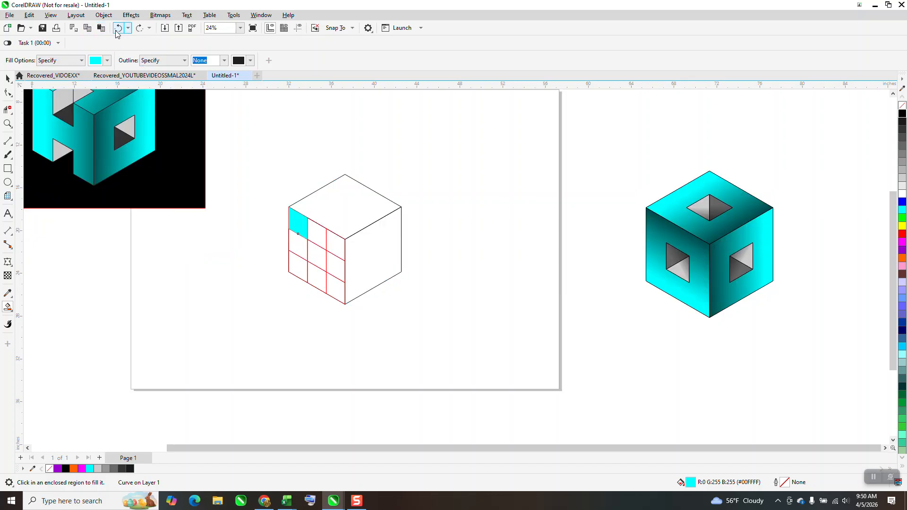
left_click(118, 28)
Shift the envelope grid 10 inches left of the cube and move the reference's black background rectangle clear of it
left_click(8, 79)
left_click(375, 196)
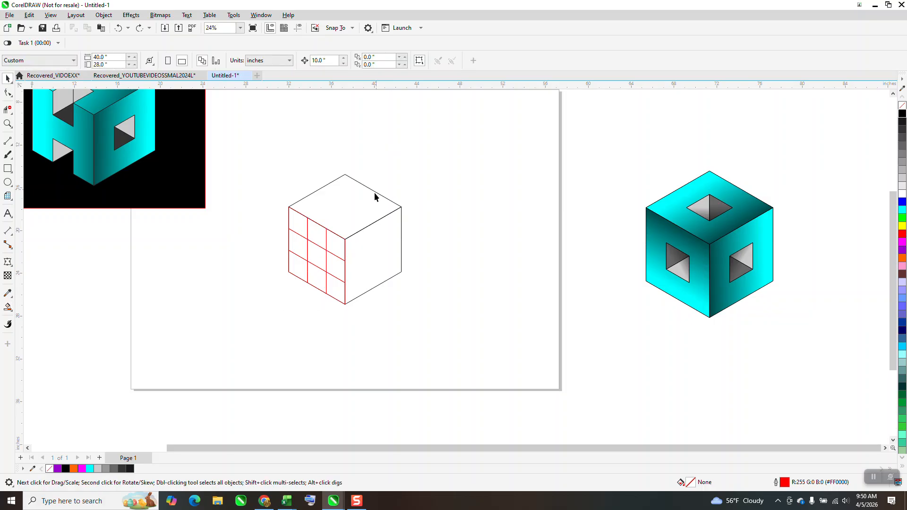
left_click(324, 251)
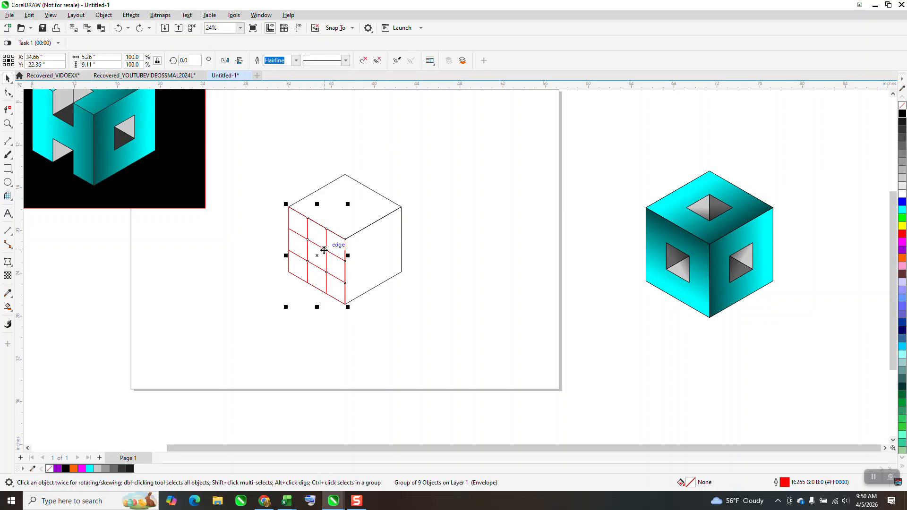
key("Left")
key("Left")
left_click_drag(192, 175, 182, 150)
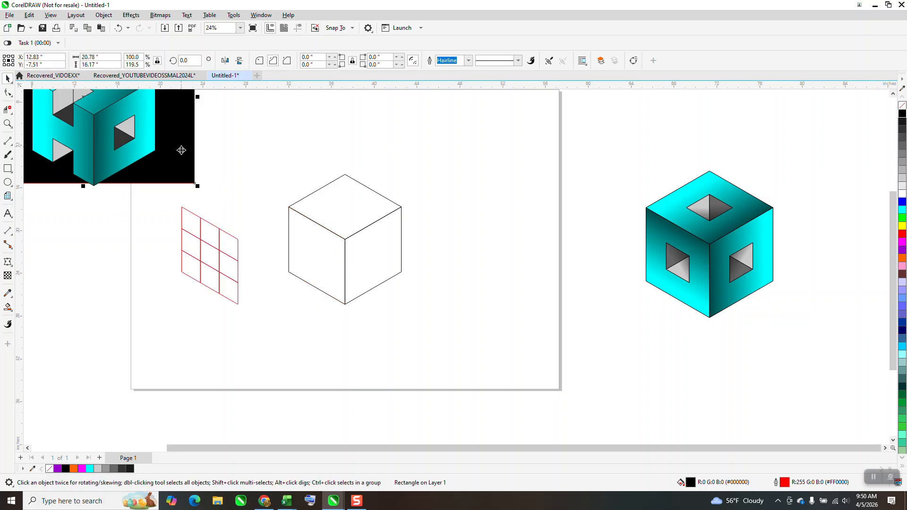
Smart-fill seven grid cells with cyan to form an H, leaving the middle column's top and bottom cells empty
left_click(8, 306)
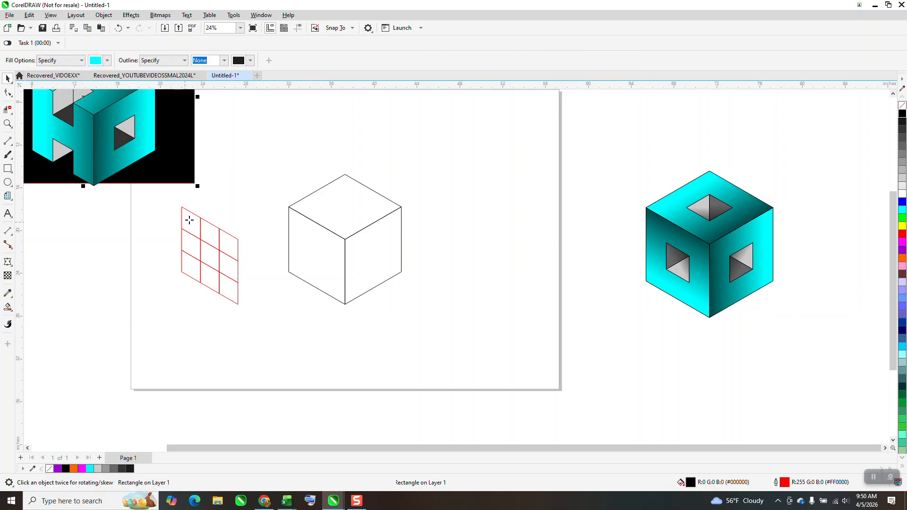
left_click(188, 216)
left_click(188, 243)
left_click(190, 265)
left_click(208, 255)
left_click(230, 246)
left_click(231, 276)
left_click(225, 288)
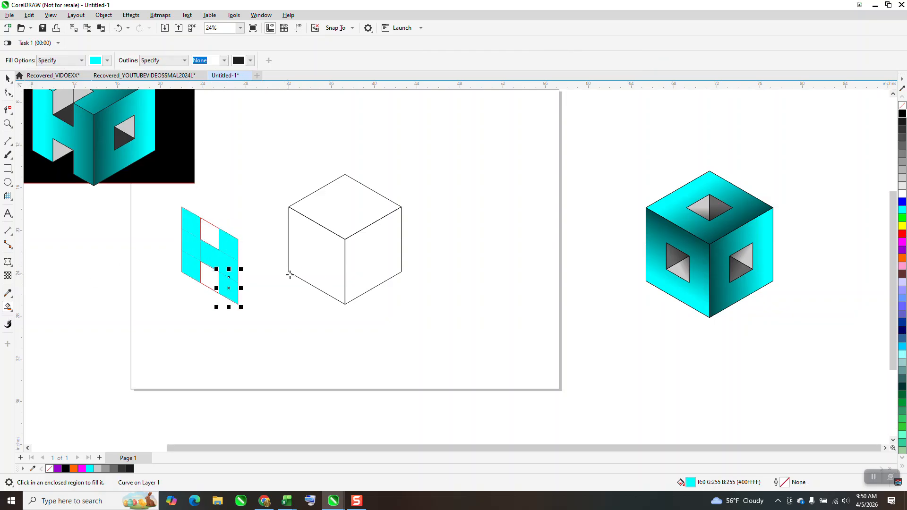
left_click(7, 78)
left_click(225, 194)
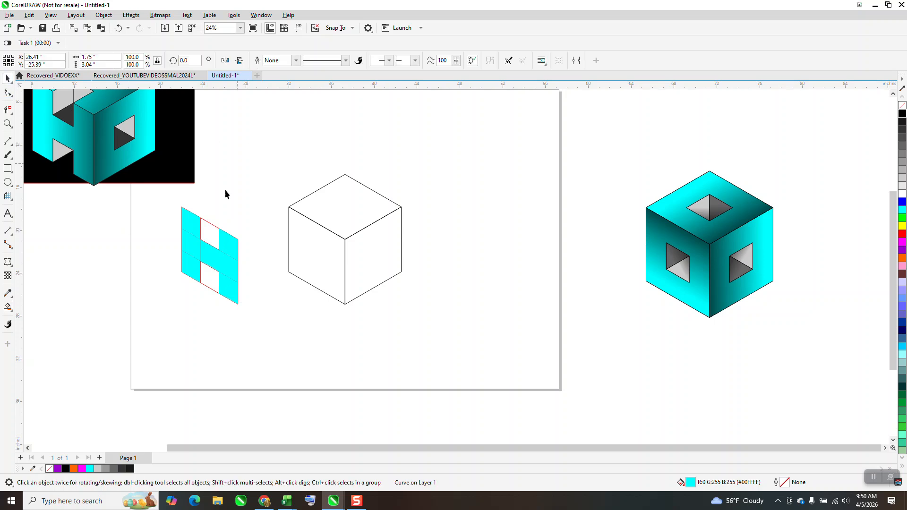
Delete the red grid and weld the cyan cells into an unfilled, black-outlined H placed on the cube's left face
left_click(209, 227)
key("Delete")
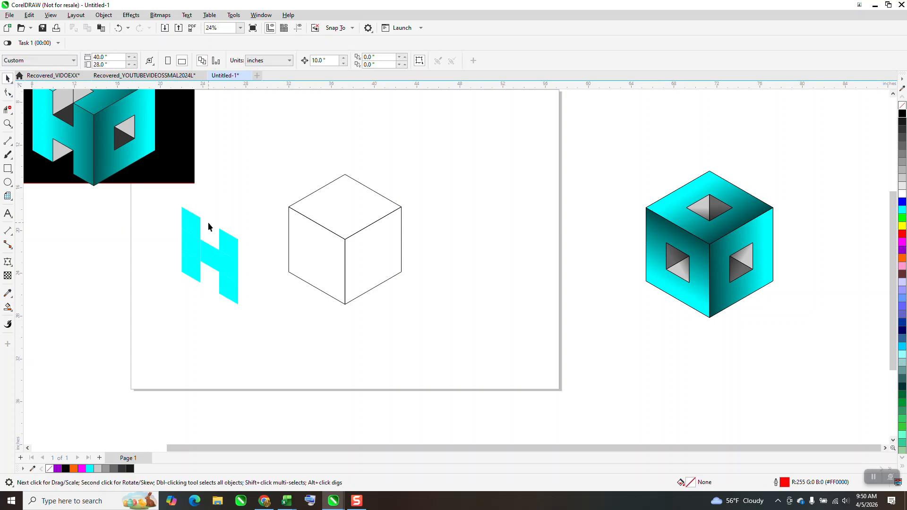
left_click_drag(256, 301, 256, 301)
left_click(279, 60)
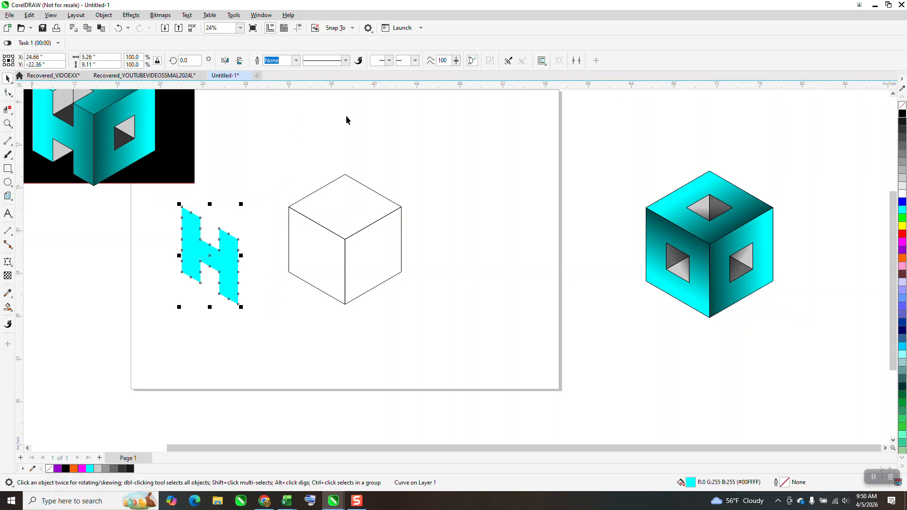
left_click(902, 106)
right_click(902, 113)
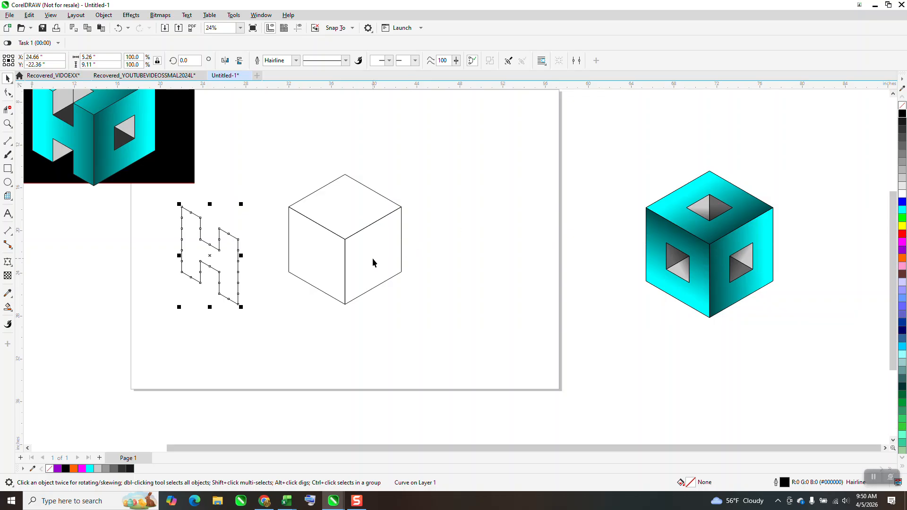
key("Right")
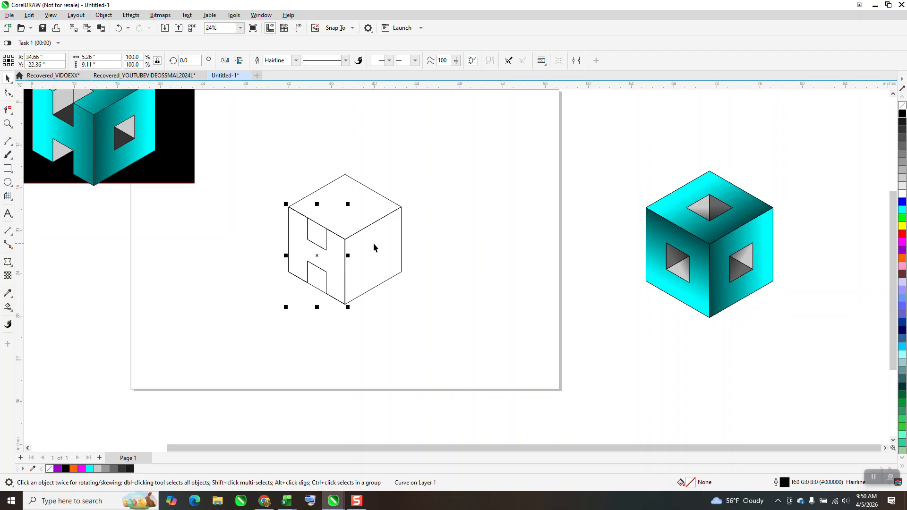
Rotate a copy of the H 240 degrees about the cube's front corner onto the top face and mirror it horizontally
left_click(316, 251)
double_click(199, 62)
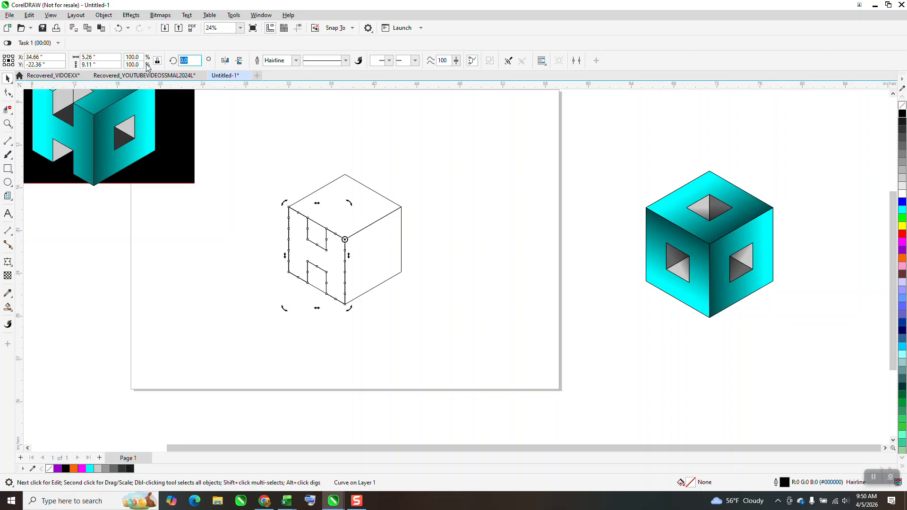
key("BackSpace")
key("Return")
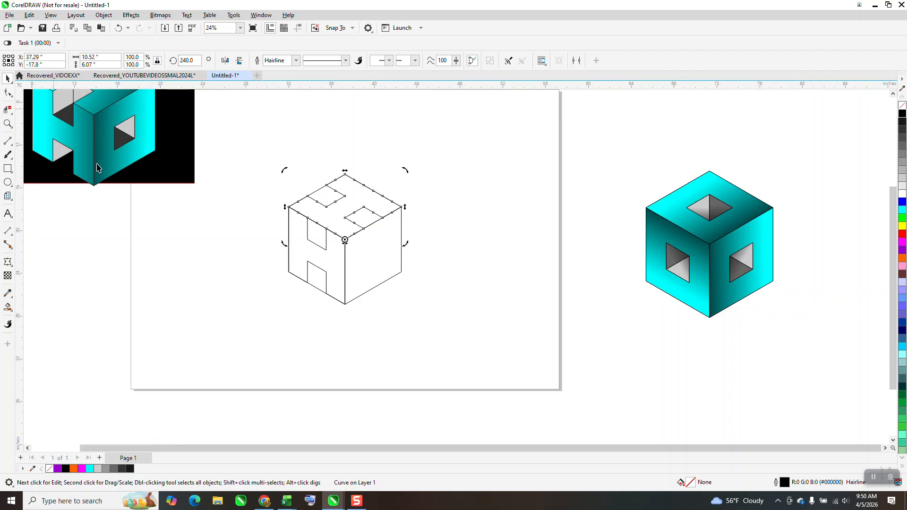
scroll(100, 155, "down", 1)
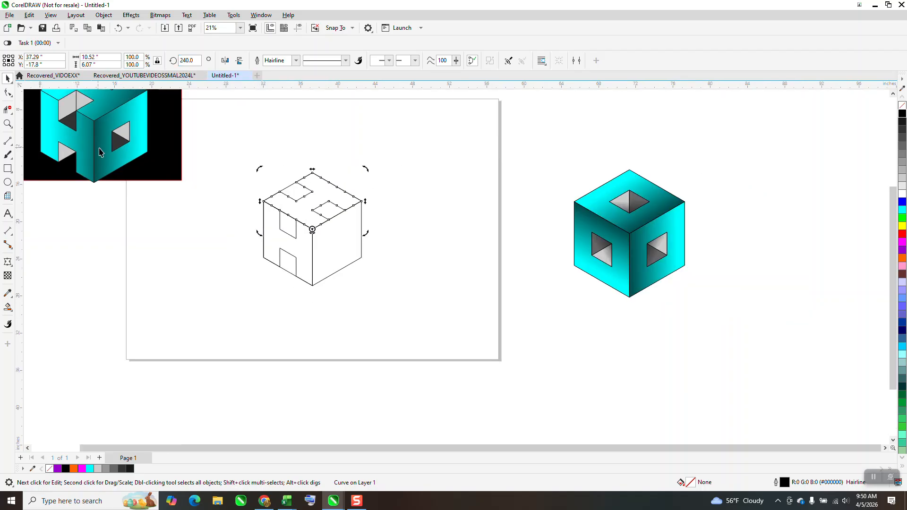
left_click(225, 63)
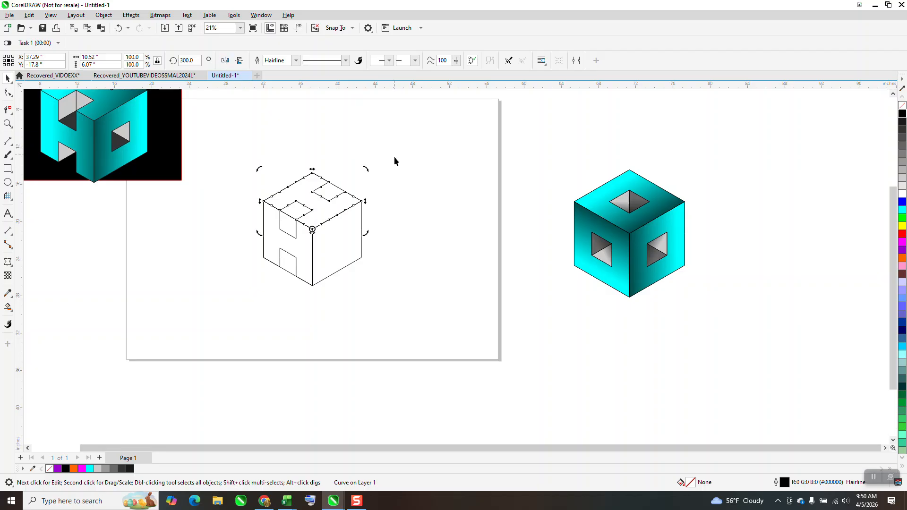
left_click(403, 171)
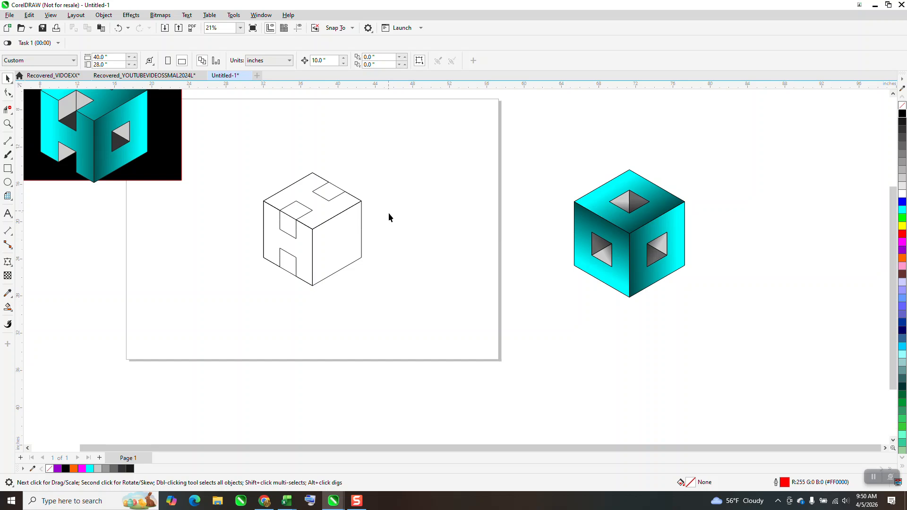
scroll(386, 215, "down", 1)
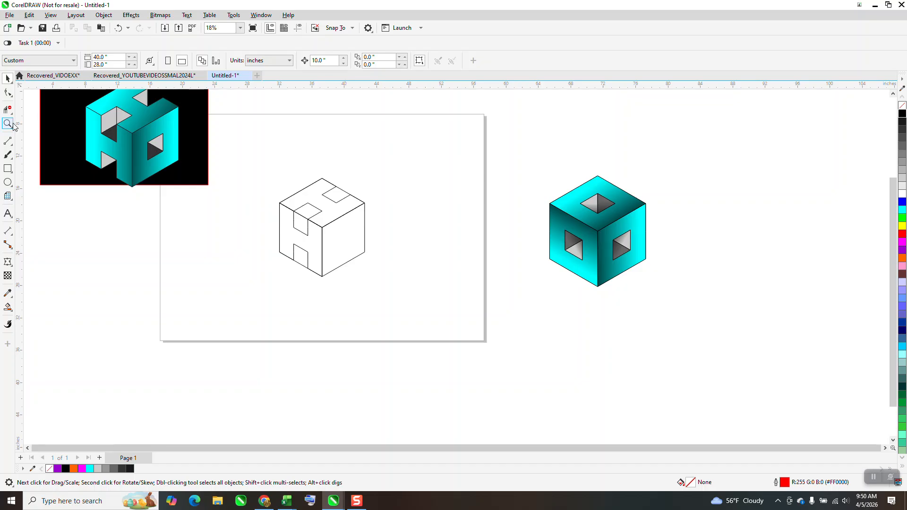
Undo the top-face copy, the H's placement, recoloring and weld, and the deletion of the red grid
left_click(119, 30)
left_click(119, 29)
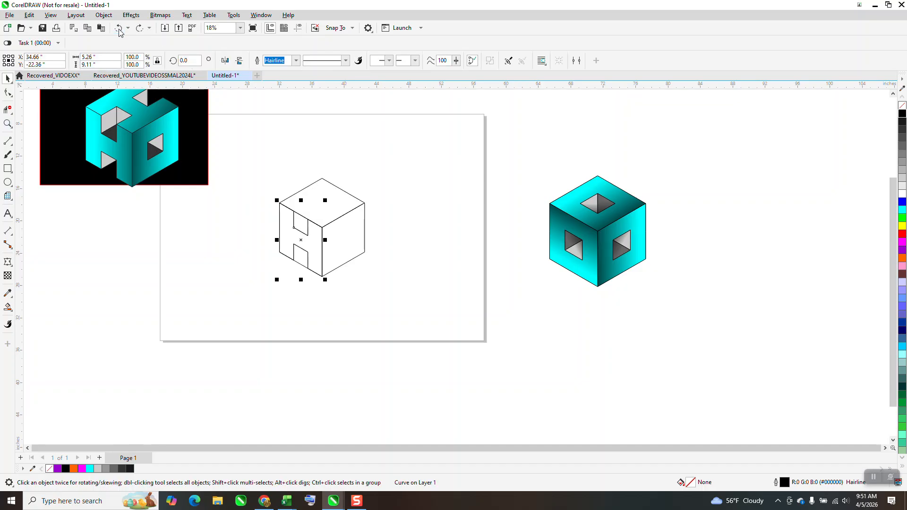
left_click(119, 29)
left_click(119, 29)
left_click(119, 31)
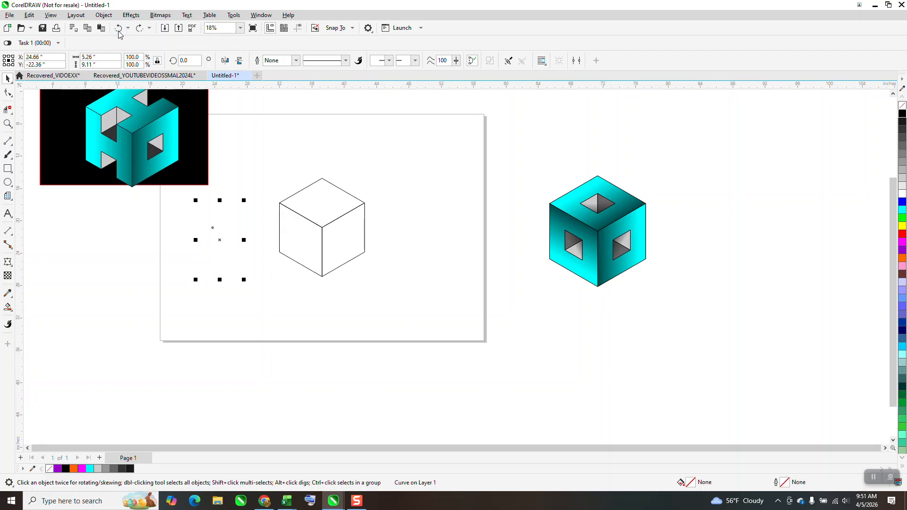
left_click(119, 31)
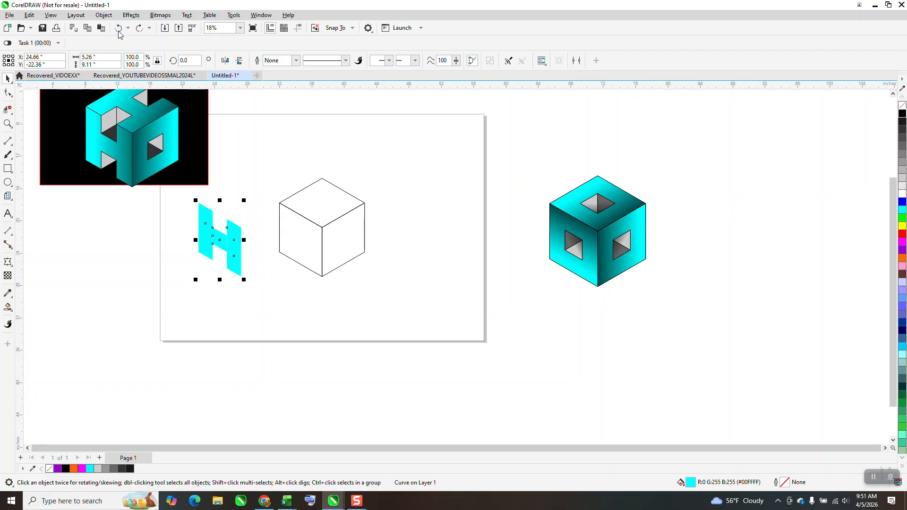
left_click(119, 31)
left_click(119, 31)
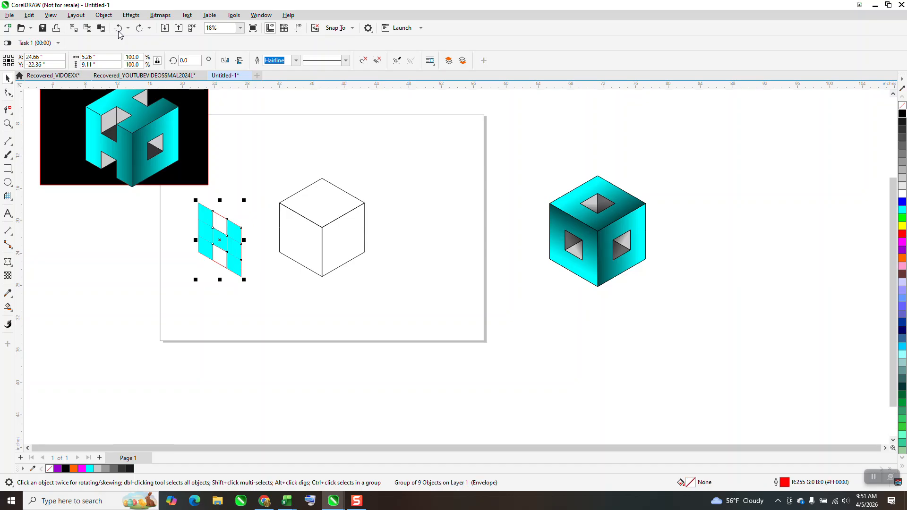
Move the red grid 20 inches right, clear of the cyan H cells
left_click(286, 174)
left_click(222, 217)
key("Right")
key("Right")
left_click(232, 235)
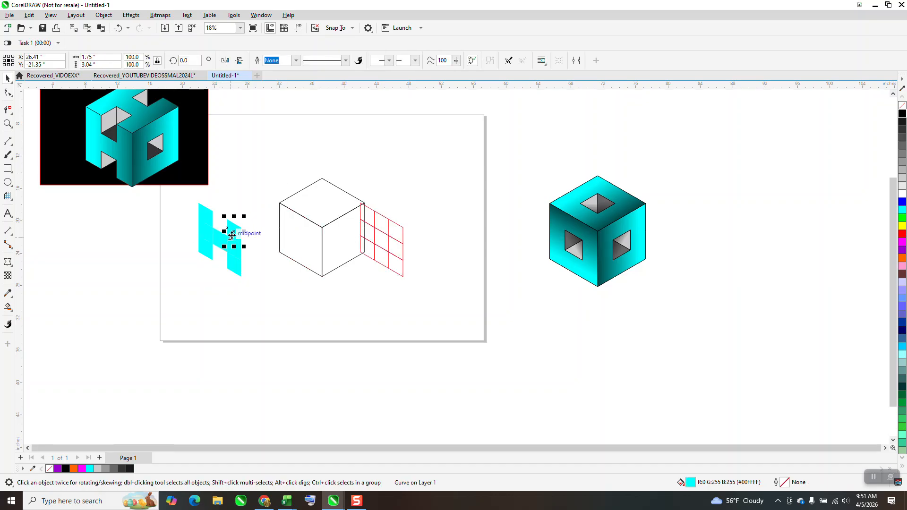
key("Right")
key("Left")
Weld the seven cyan cells into an unfilled, black-outlined H and move it 10 inches right onto the cube's left face
left_click_drag(183, 197, 279, 290)
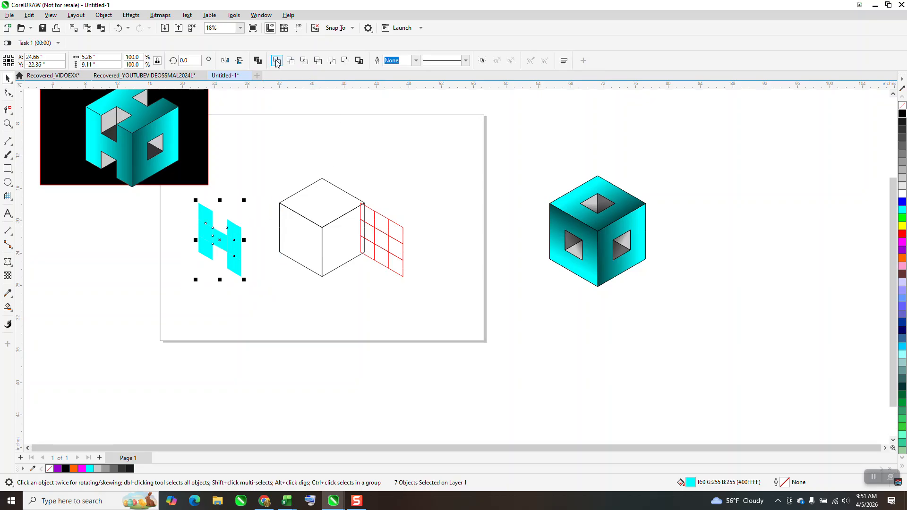
left_click(277, 60)
left_click(901, 105)
right_click(902, 113)
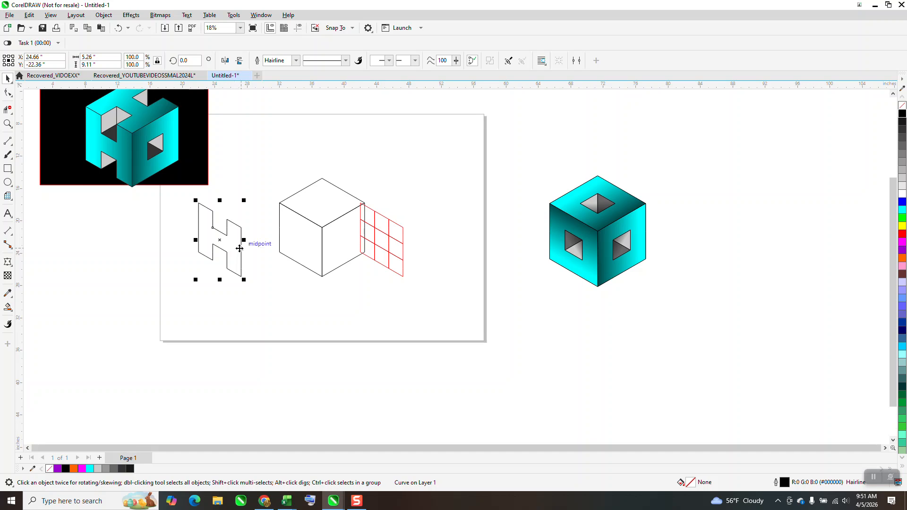
left_click_drag(243, 254, 325, 256)
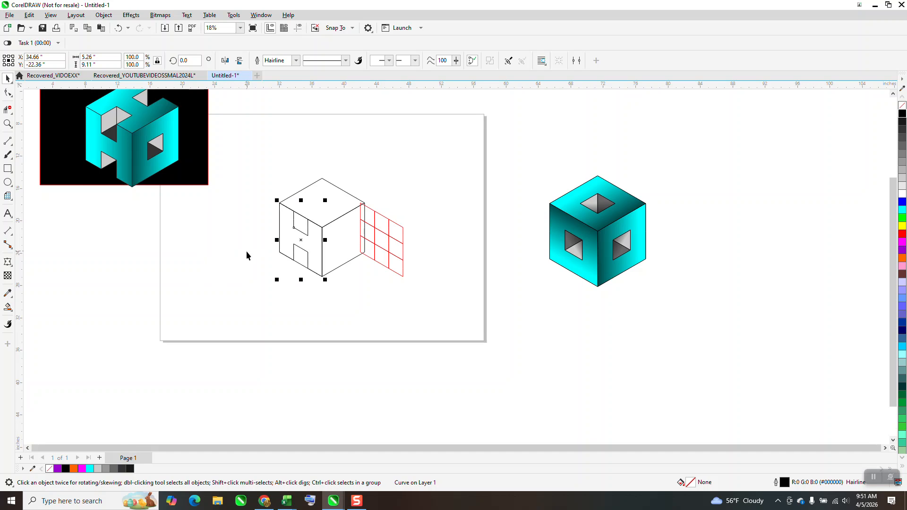
Mirror the red grid horizontally about its right edge and test its fit on the cube's right face
left_click(367, 215)
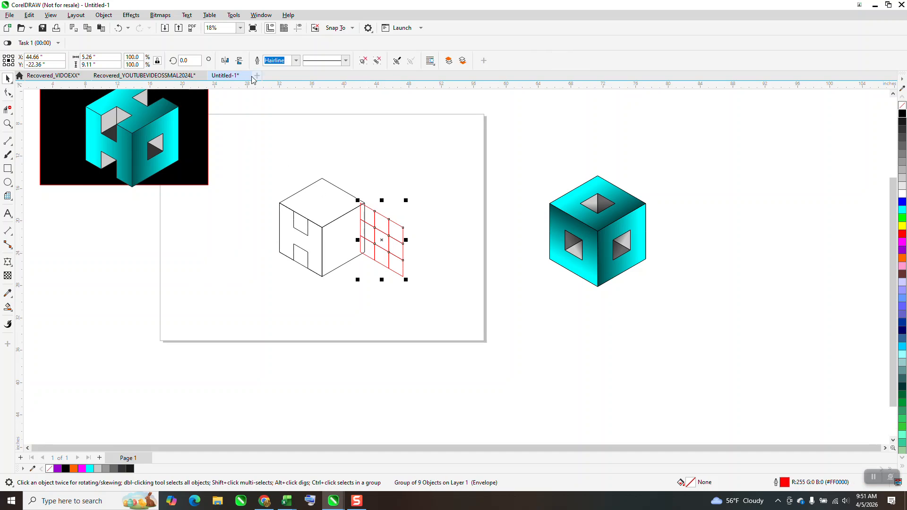
left_click(225, 61)
left_click_drag(404, 202, 368, 208)
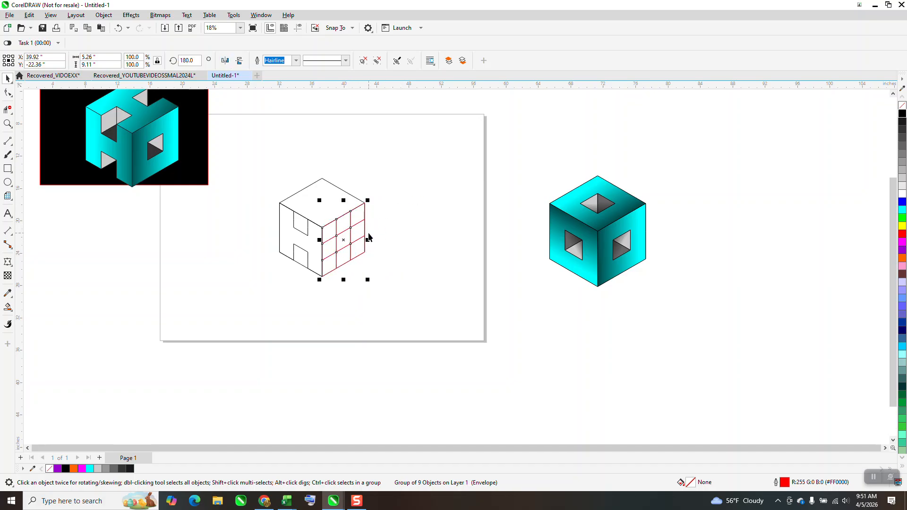
key("ctrl+z")
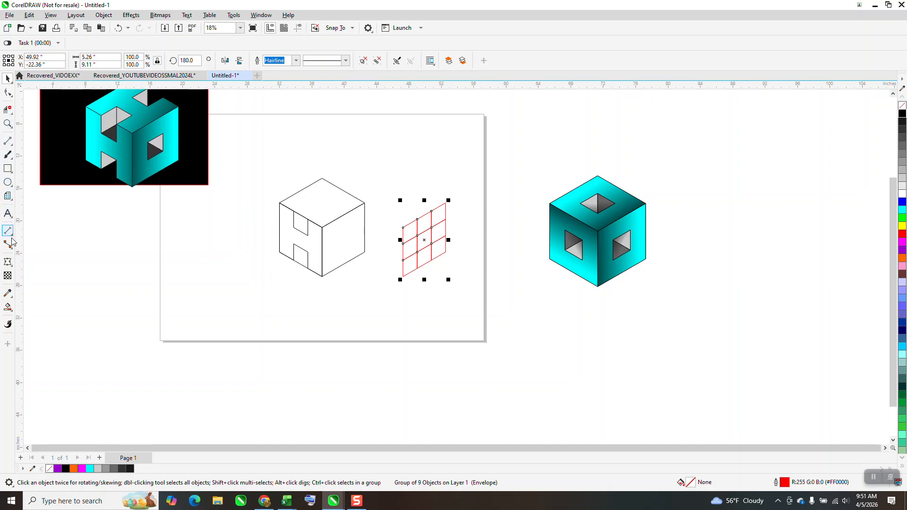
Smart-fill the mirrored grid's eight outer cells with cyan and move the red grid 10 inches down, clear of them
left_click(437, 218)
left_click(424, 224)
left_click(410, 231)
left_click(411, 247)
left_click(409, 263)
left_click(423, 257)
left_click(438, 249)
left_click(440, 233)
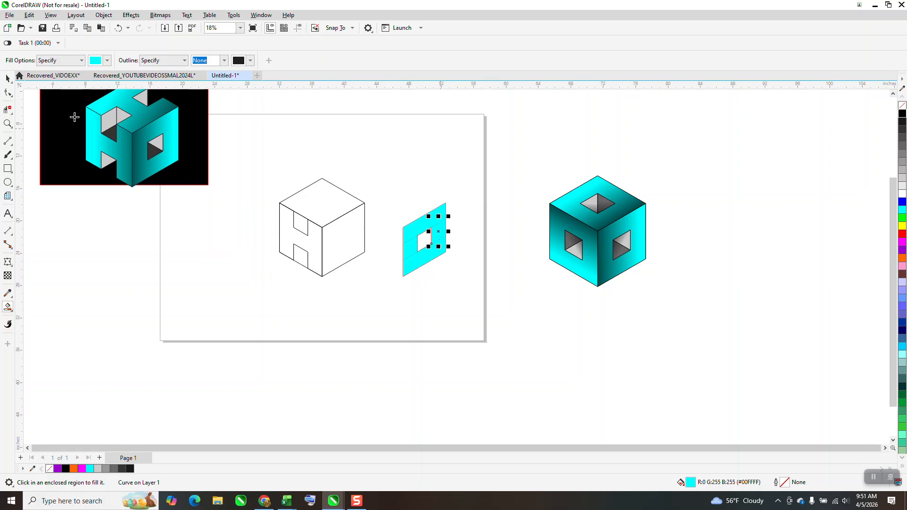
left_click(8, 78)
left_click(469, 229)
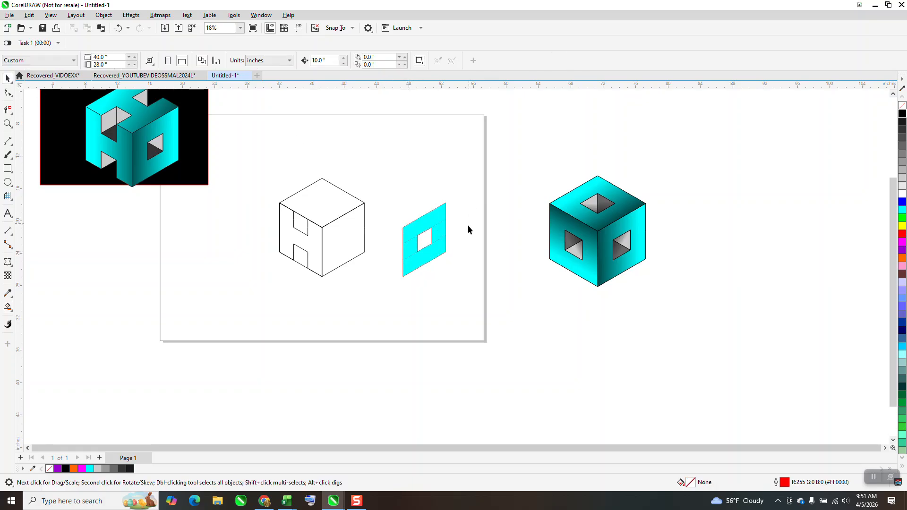
left_click(428, 239)
key("Down")
Weld the eight cyan cells into an unfilled, black-outlined frame and move it 10 inches left onto the cube's right face
left_click_drag(371, 188, 477, 280)
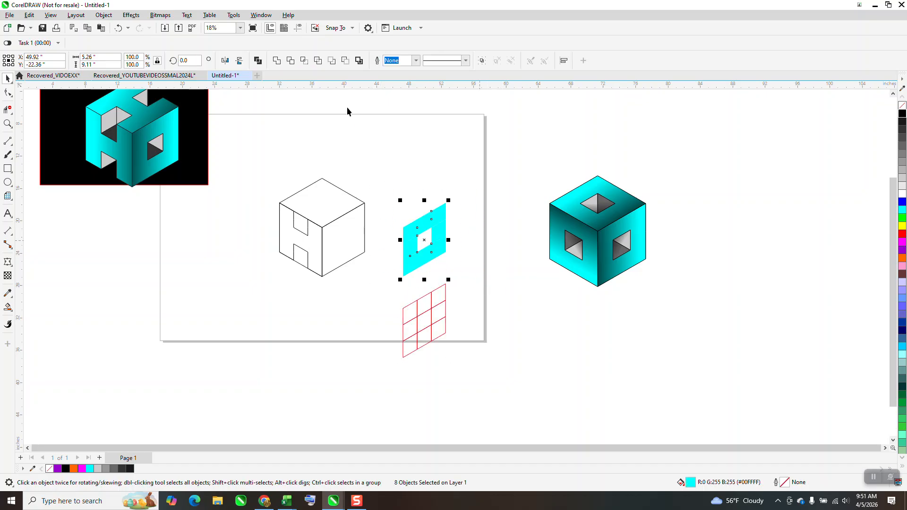
left_click(282, 65)
right_click(901, 116)
key("Left")
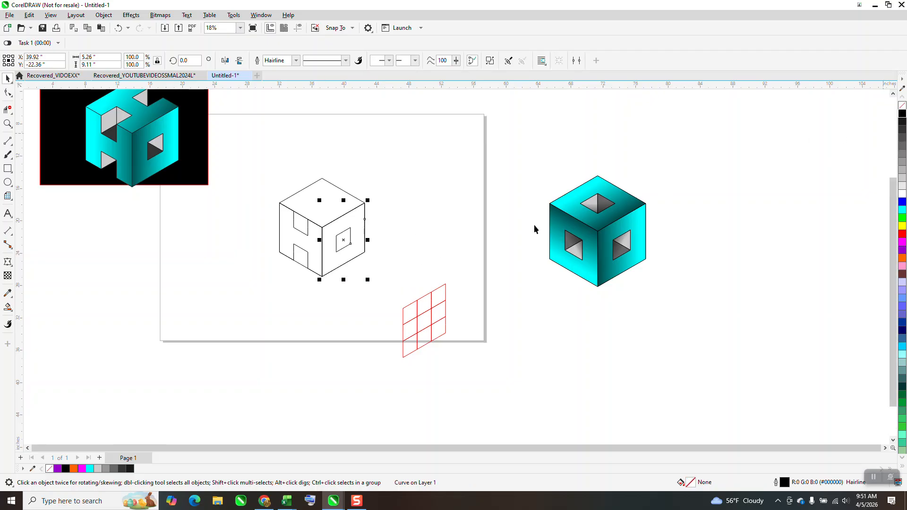
Rotate a copy of the H by -120 degrees about the cube's front corner onto the top face and mirror it horizontally
left_click(297, 238)
left_click(189, 61)
type("-120")
key("Return")
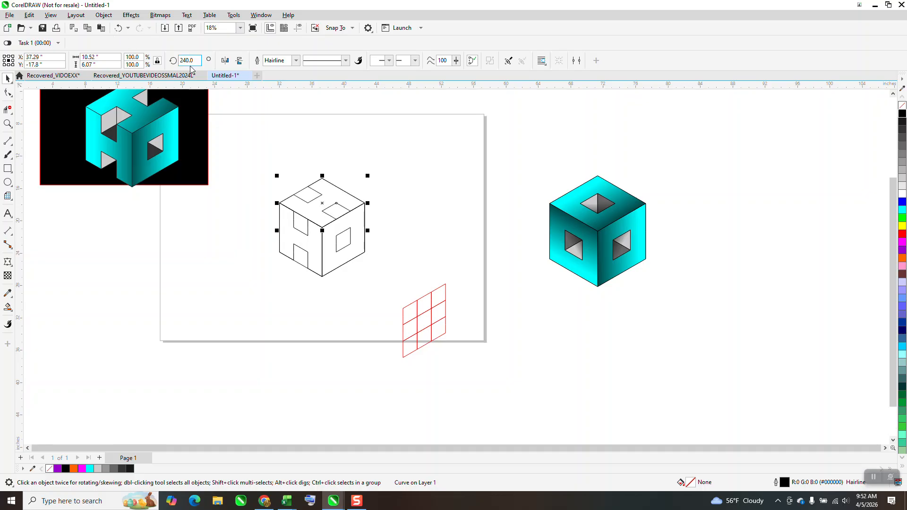
left_click(226, 63)
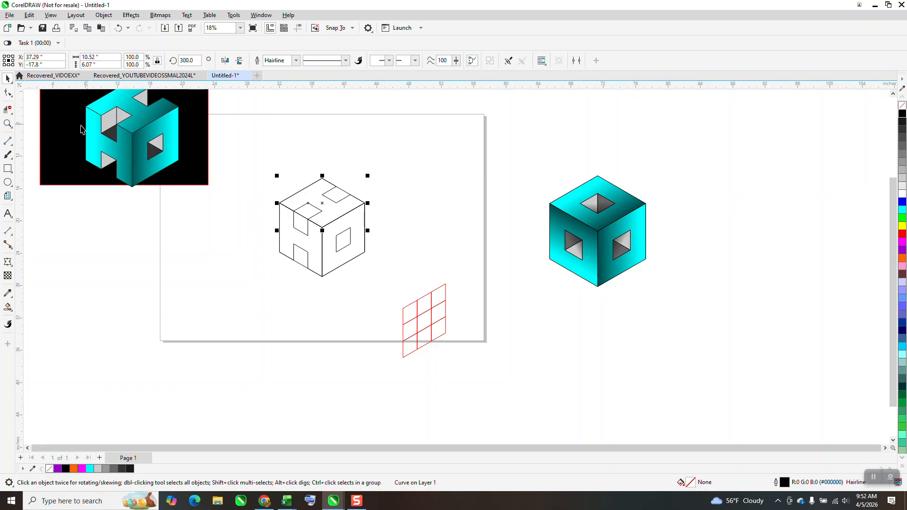
Move the cyan reference artwork with its black background directly beside the outlined cube for comparison
scroll(144, 173, "down", 1)
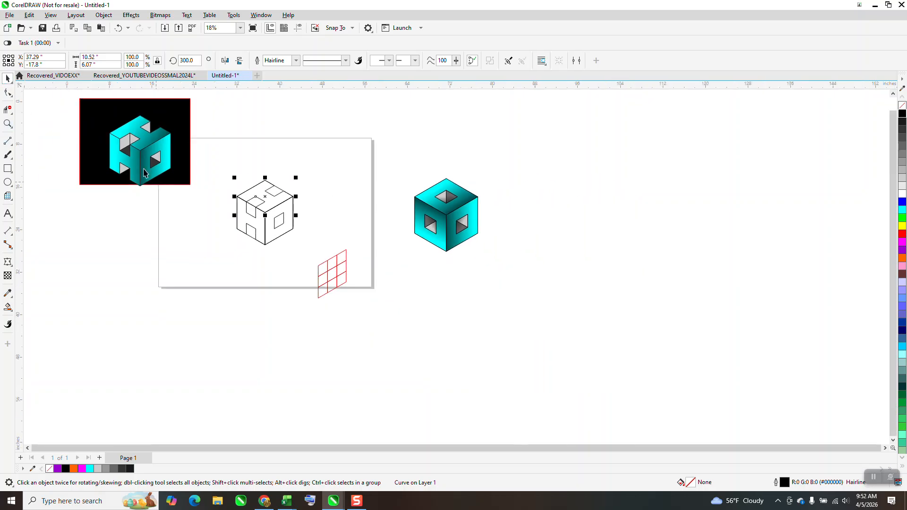
left_click_drag(77, 106, 113, 176)
left_click_drag(154, 148, 208, 212)
key("z")
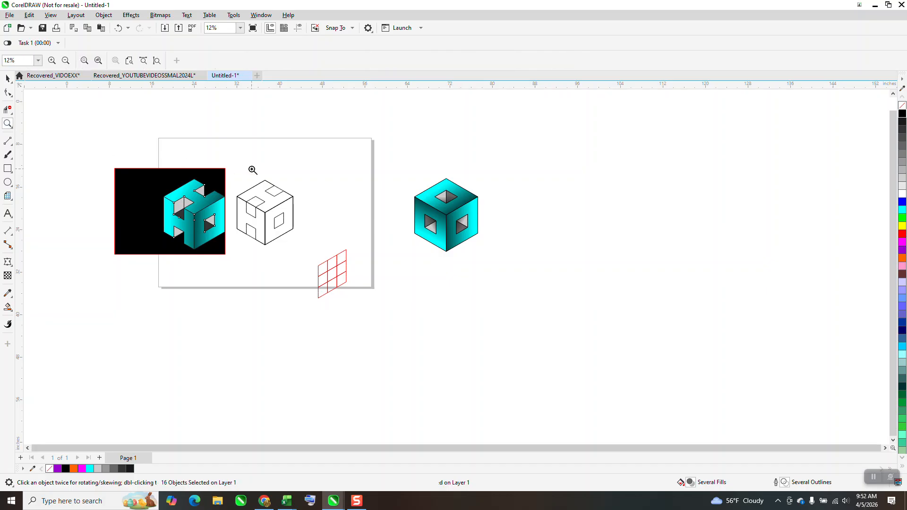
left_click(219, 235)
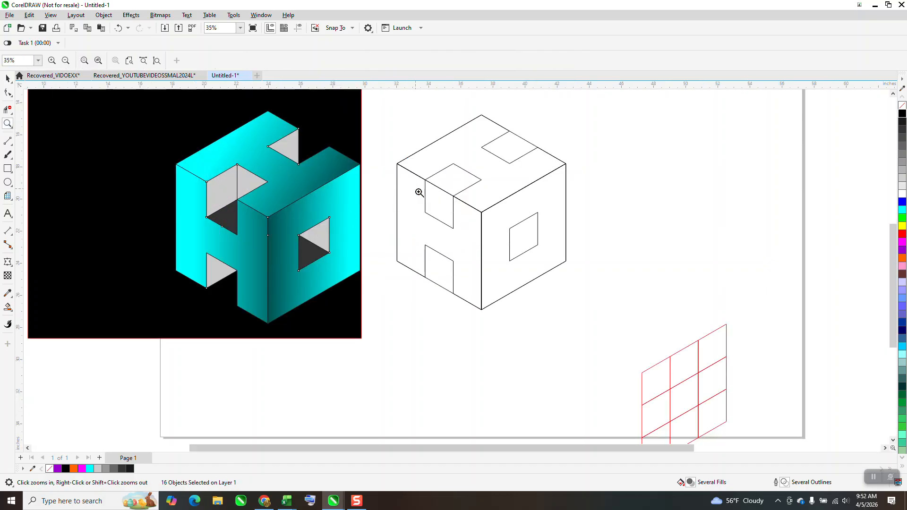
Delete the edge segment across the front upper notch and draw the notch's diagonal and vertical inner depth lines
left_click(8, 110)
left_click(439, 188)
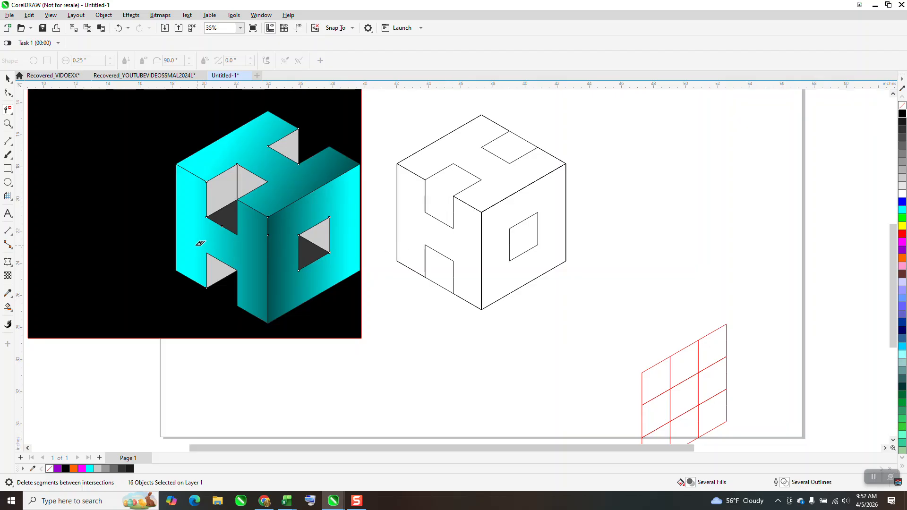
left_click(11, 144)
left_click(11, 144)
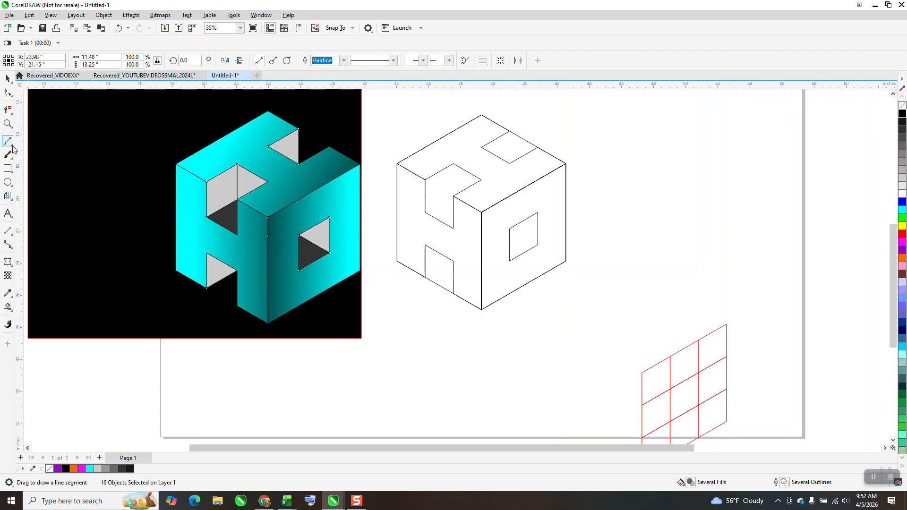
left_click(44, 151)
left_click_drag(426, 210, 453, 196)
left_click_drag(453, 164, 453, 198)
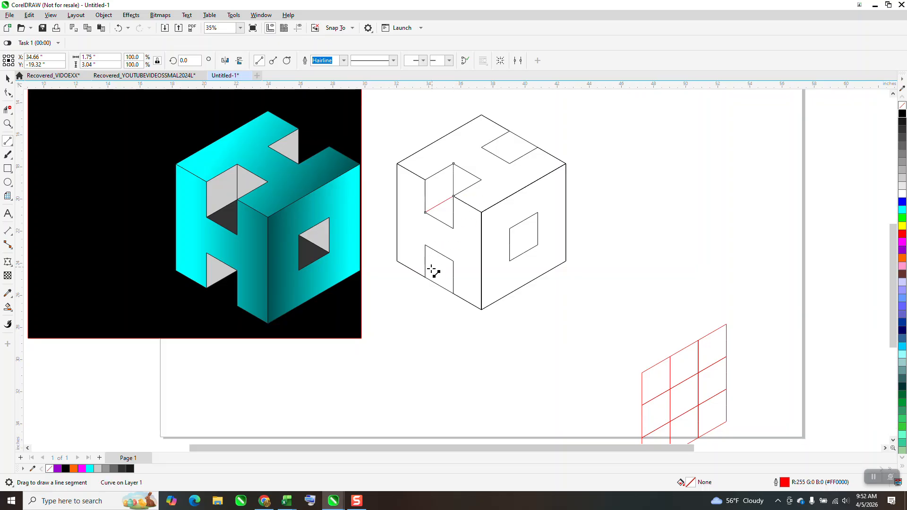
Draw depth lines in the lower notch, rear top notch and square hole, and delete the edge segment across the lower notch
left_click_drag(443, 270, 453, 262)
left_click_drag(509, 132, 509, 164)
left_click_drag(537, 244, 509, 229)
left_click(8, 109)
left_click(444, 286)
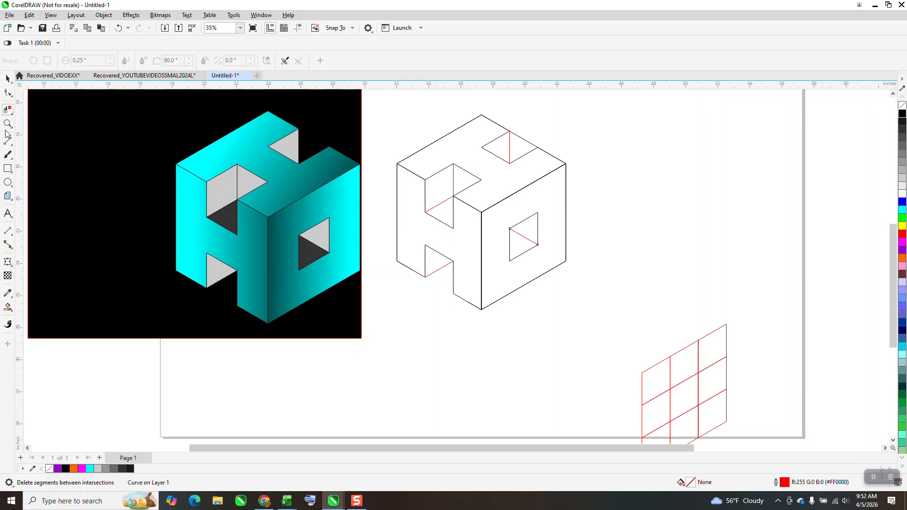
left_click(7, 78)
left_click(8, 307)
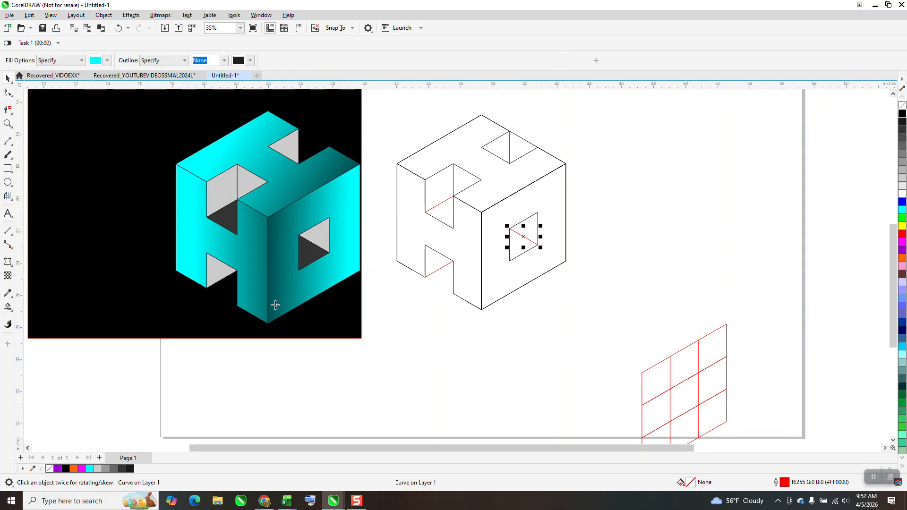
left_click(439, 191)
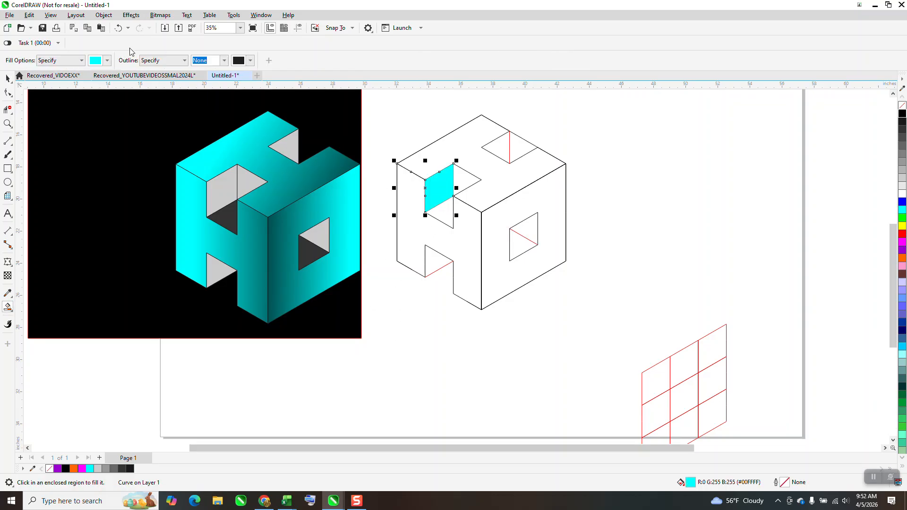
left_click(118, 28)
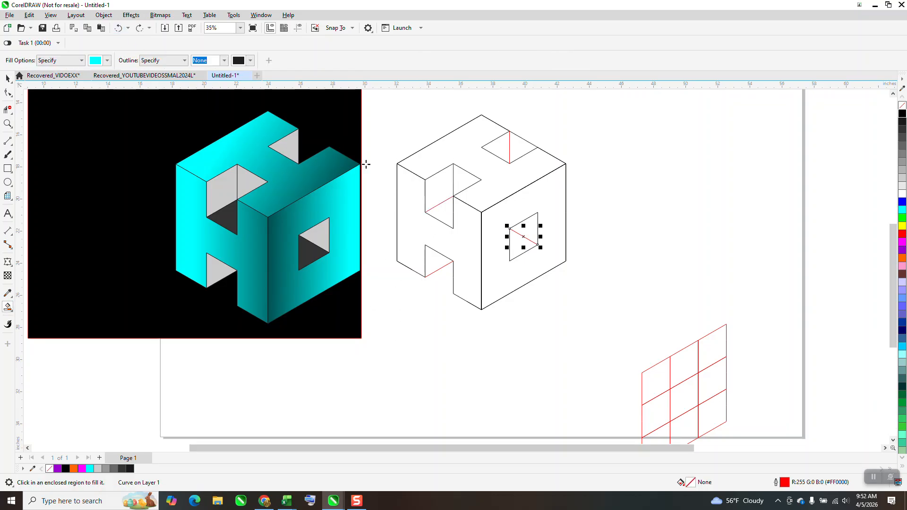
left_click(440, 214)
left_click(118, 28)
Smart-fill the inner wall of the front upper notch and the triangle in the rear top notch with light grey (RGB 204, 204, 204)
left_click(107, 61)
left_click(102, 119)
left_click(441, 198)
left_click(431, 192)
left_click(502, 150)
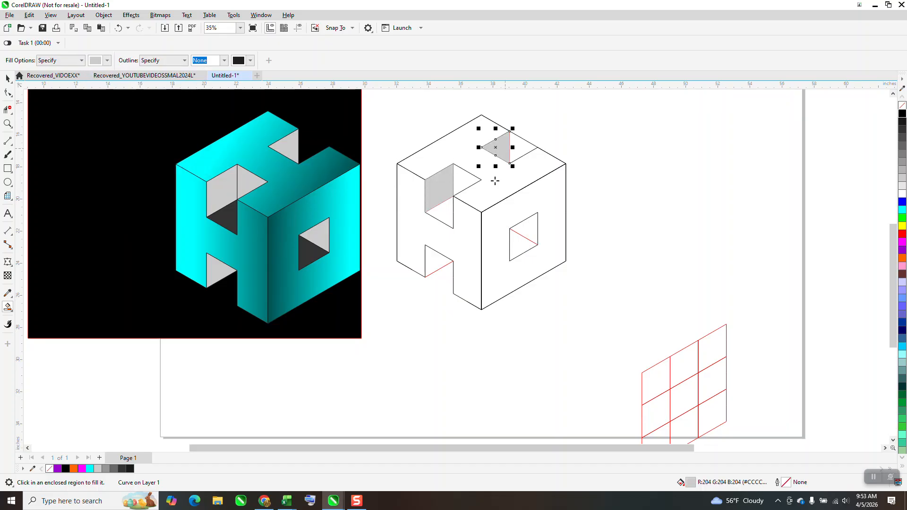
Smart-fill the lower notch's triangle and the upper triangle of the square hole with the same light grey
left_click(423, 259)
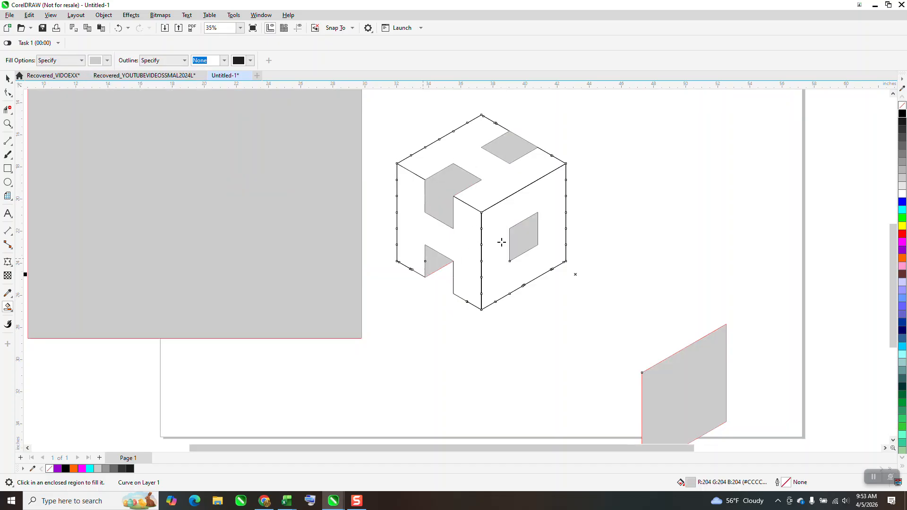
left_click(118, 28)
left_click(434, 259)
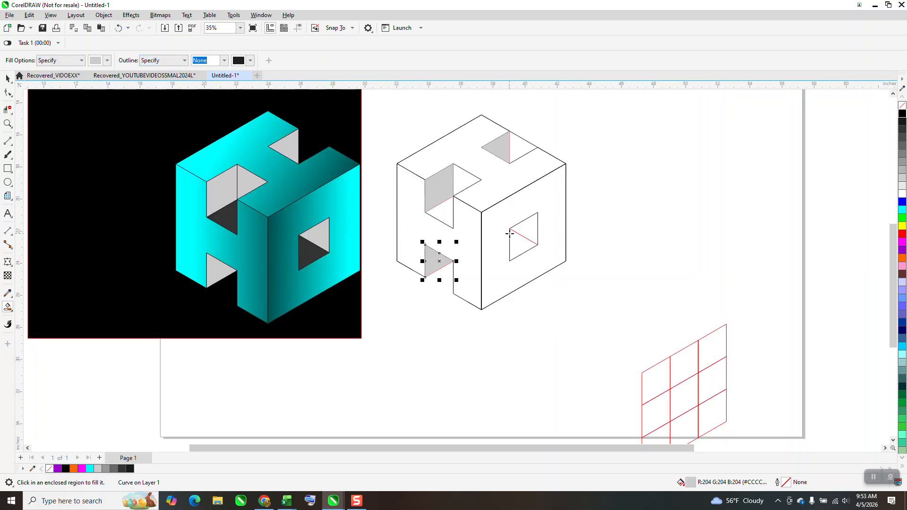
left_click(528, 230)
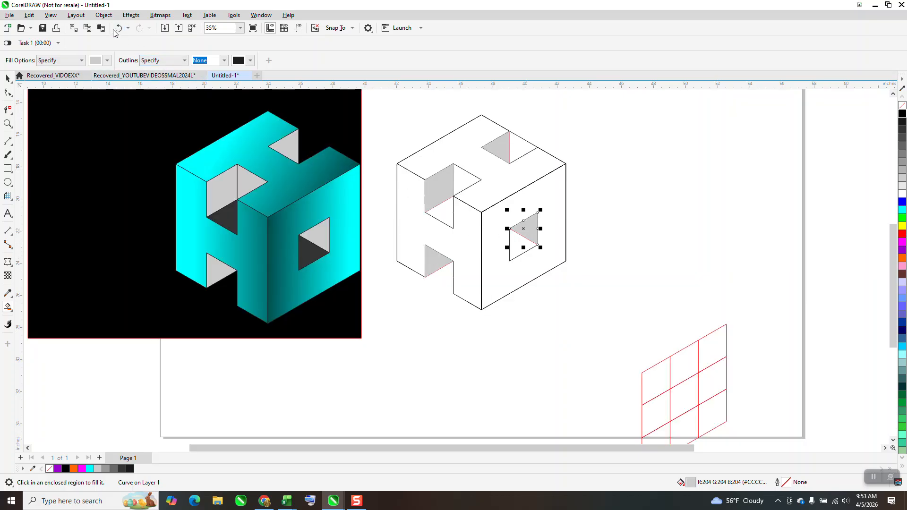
Smart-fill the bottom triangle of the front upper notch and the lower triangle of the square hole with black
left_click(107, 61)
left_click(102, 108)
left_click(445, 213)
left_click(445, 214)
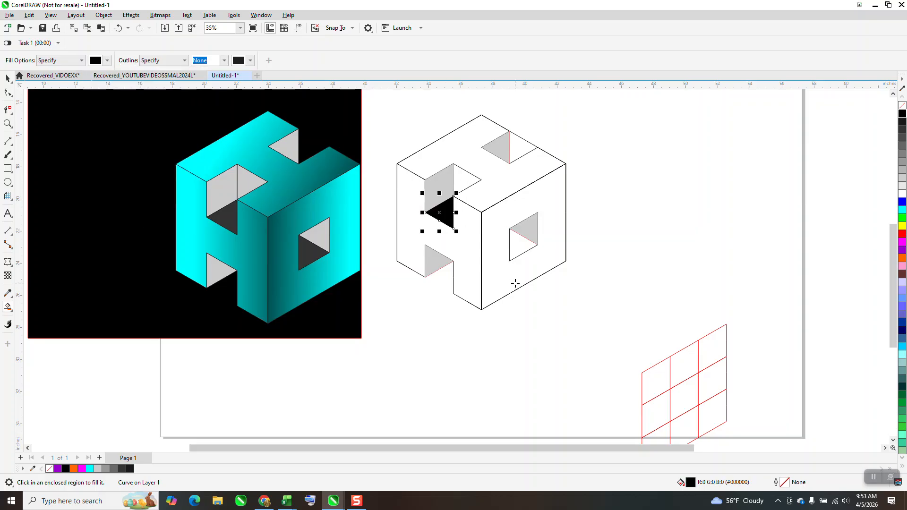
left_click(516, 243)
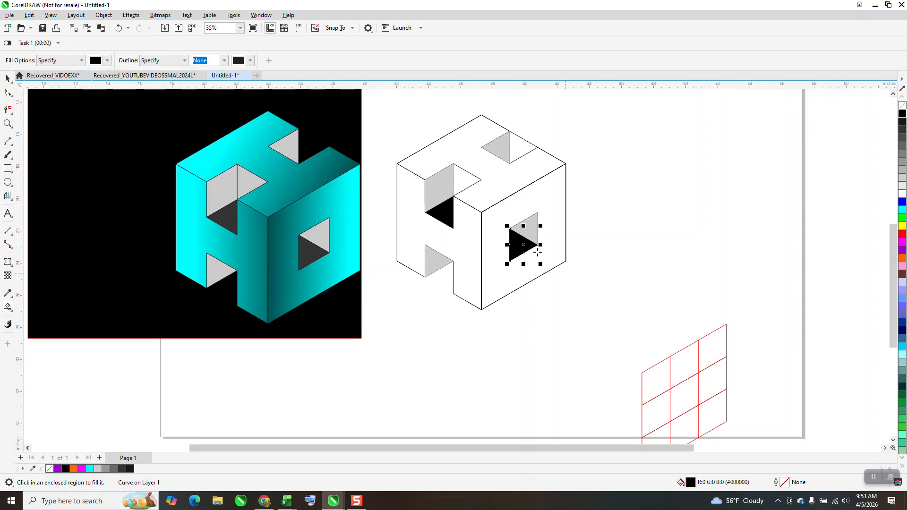
Delete the edge segments across the rear top notch and smart-fill the front upper notch's right inner wall with medium grey (#808080)
left_click(7, 111)
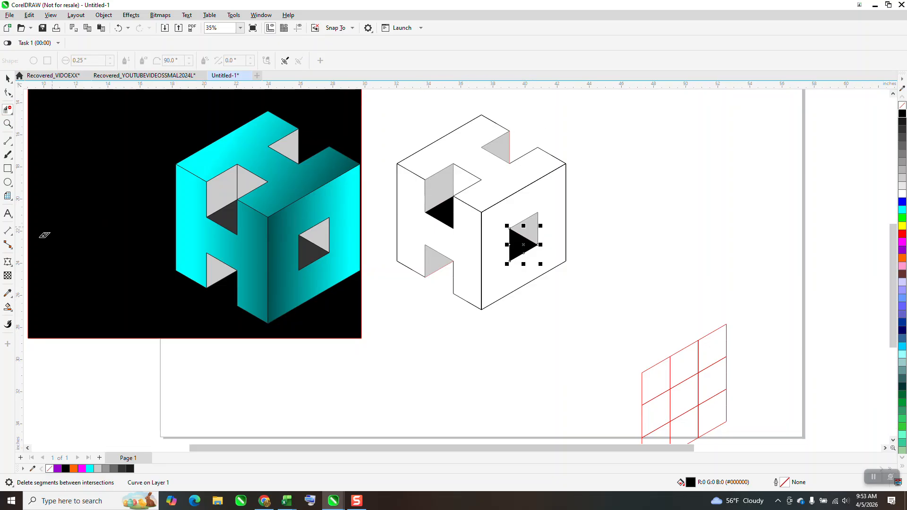
left_click(8, 307)
left_click(108, 60)
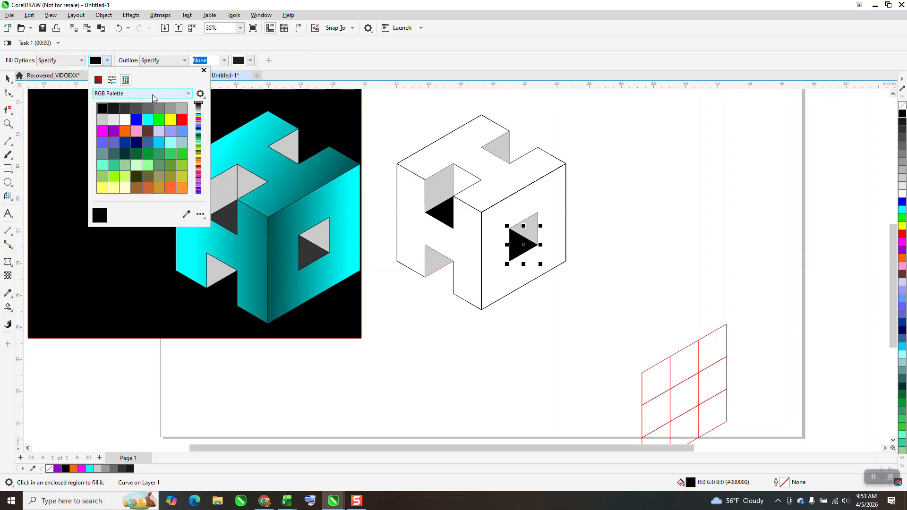
left_click(158, 110)
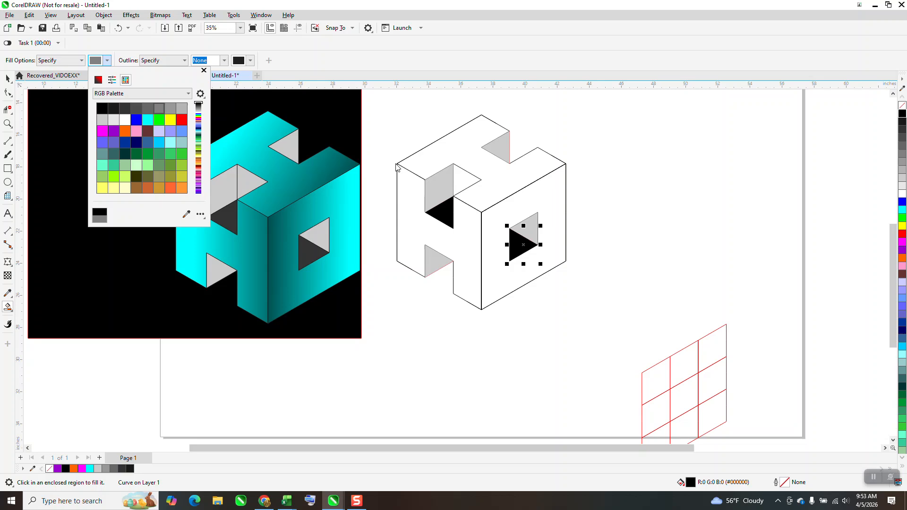
left_click(459, 179)
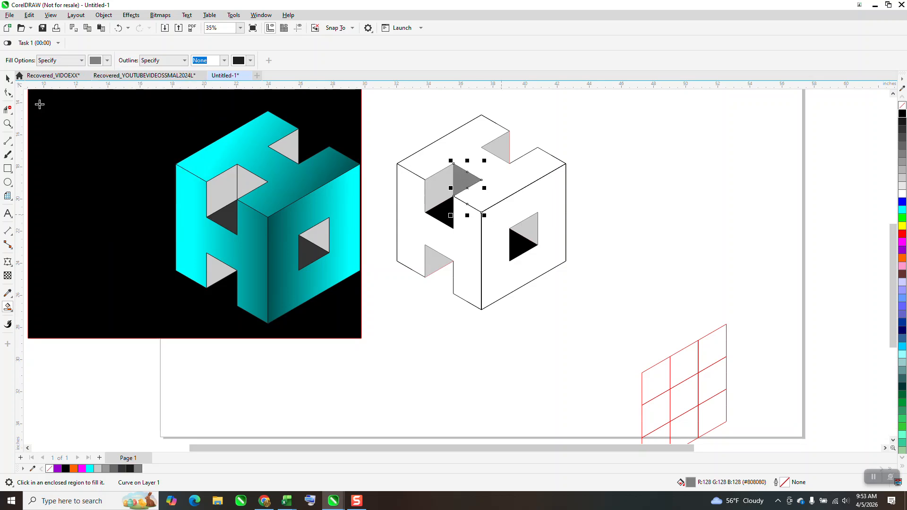
Shift the black background rectangle slightly to the right so it extends past the reference cube's right edge
left_click(7, 78)
scroll(365, 219, "down", 1)
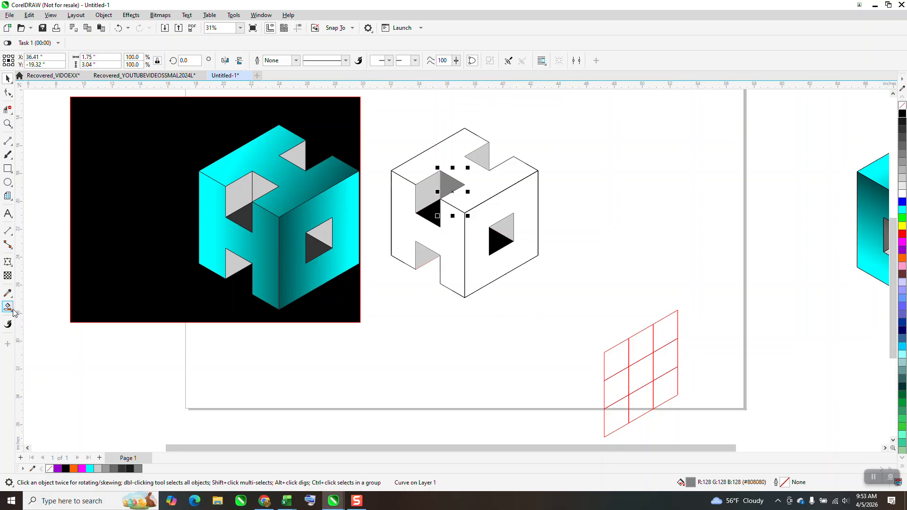
left_click_drag(349, 142, 363, 142)
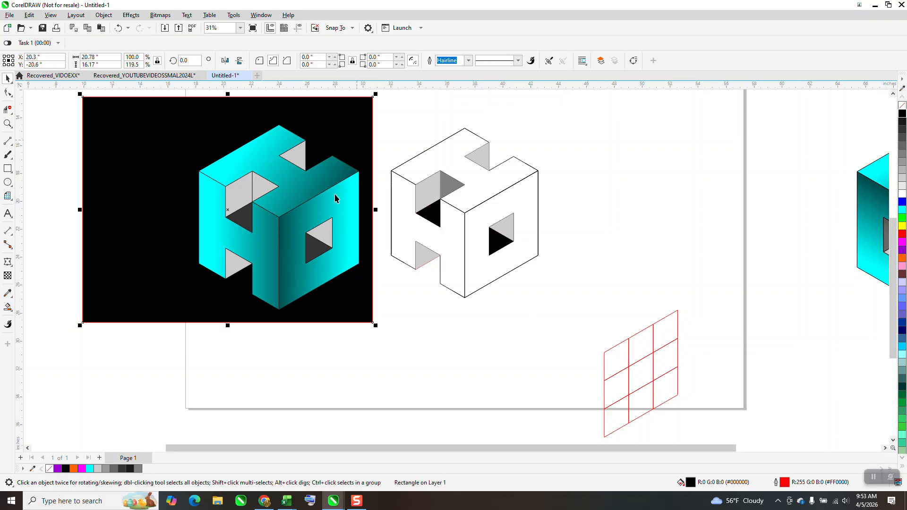
Set the Smart Fill colour to cyan from the RGB palette
left_click(6, 308)
left_click(108, 60)
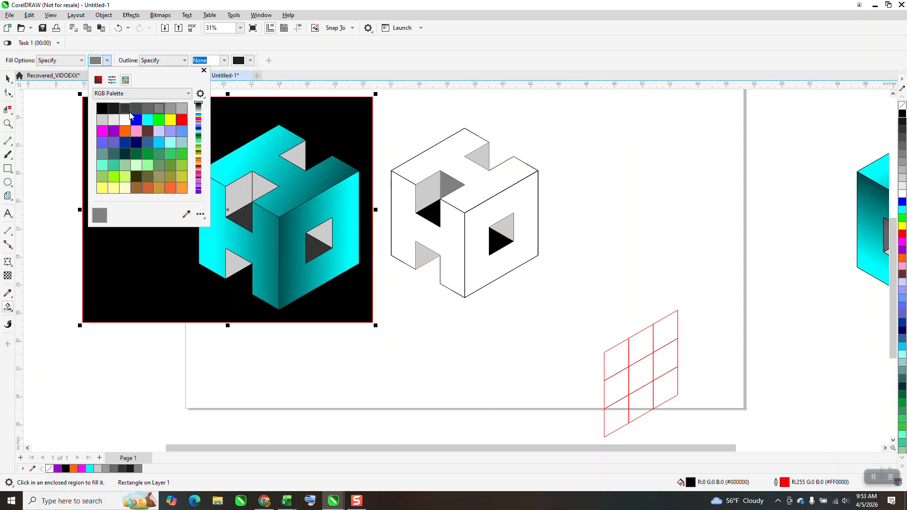
left_click(148, 120)
left_click(395, 167)
left_click(400, 211)
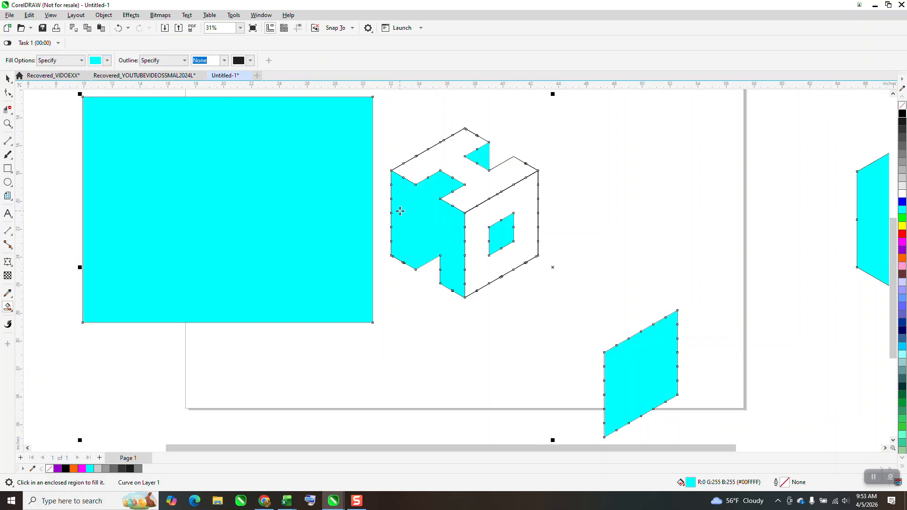
left_click(119, 29)
Move the H outline of the top face 20 inches to the right, clear of the cube
left_click(8, 78)
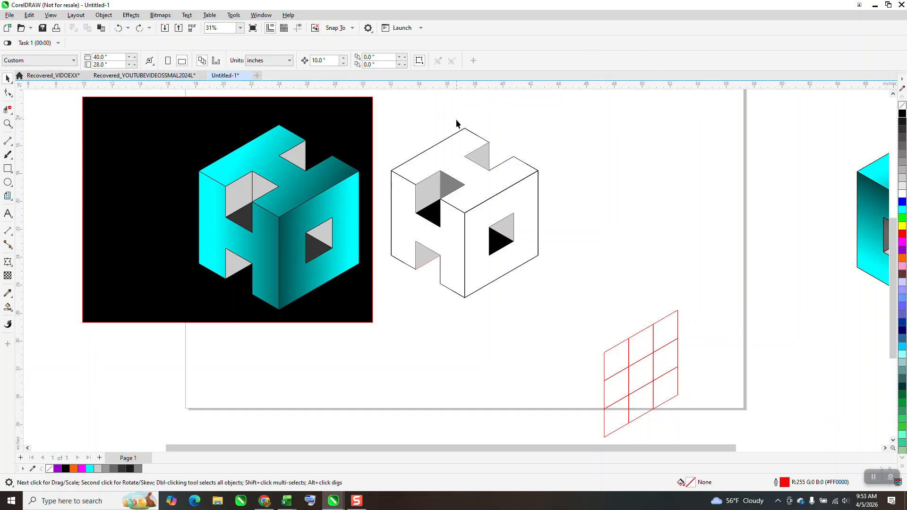
left_click(462, 133)
key("Right")
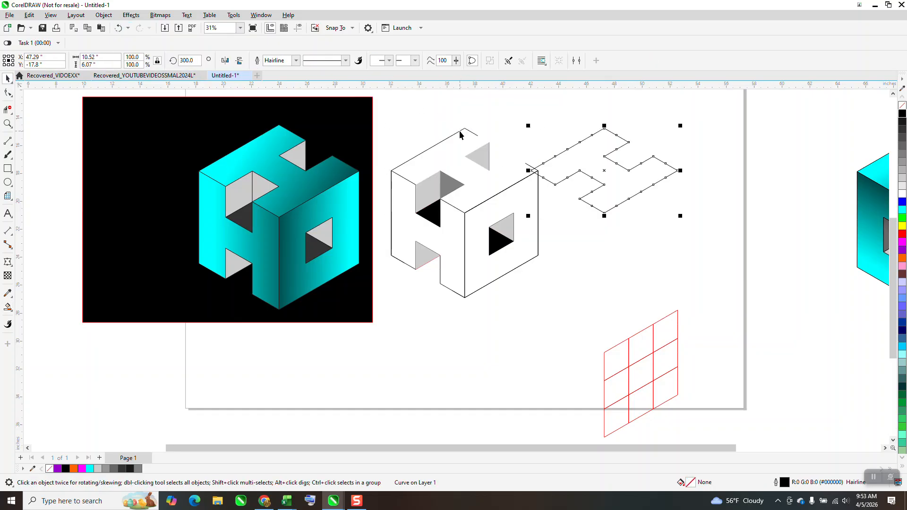
key("Right")
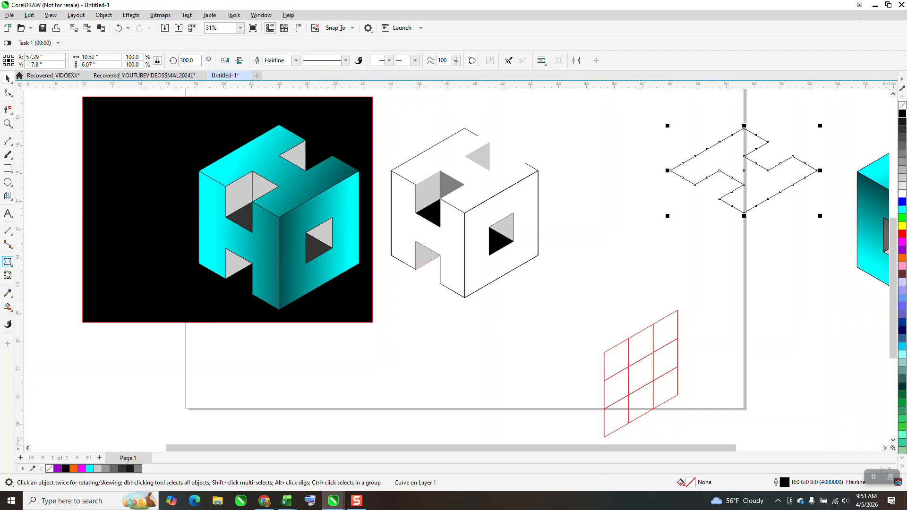
Smart-fill the separated top-face H with cyan and move the filled shape 20 inches left, back onto the cube's top
left_click(8, 307)
left_click(693, 167)
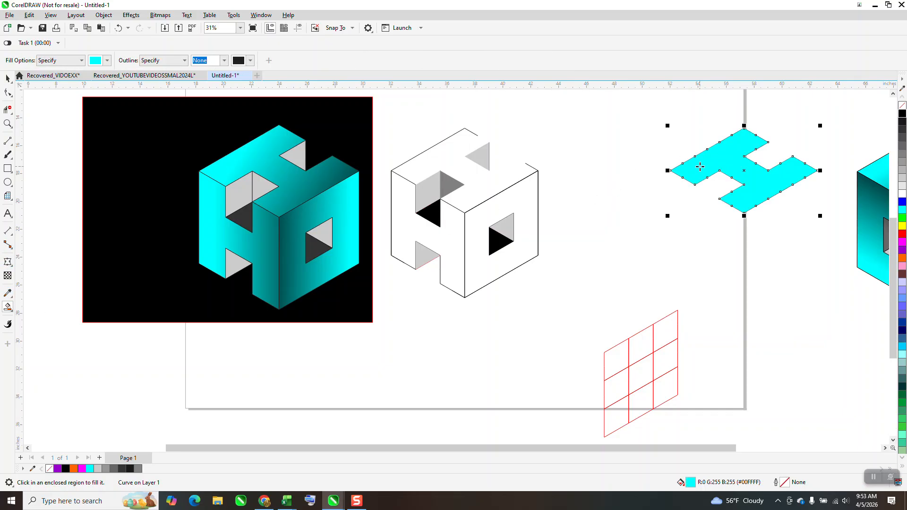
key("Left")
key("Left")
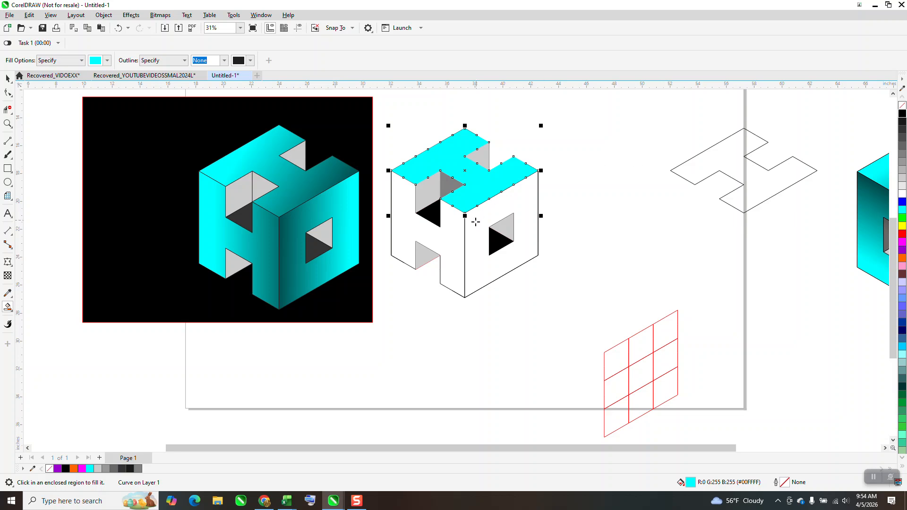
Undo the stray cyan fill and move the left face's H outline 20 inches to the right, clear of the cube
left_click(452, 234)
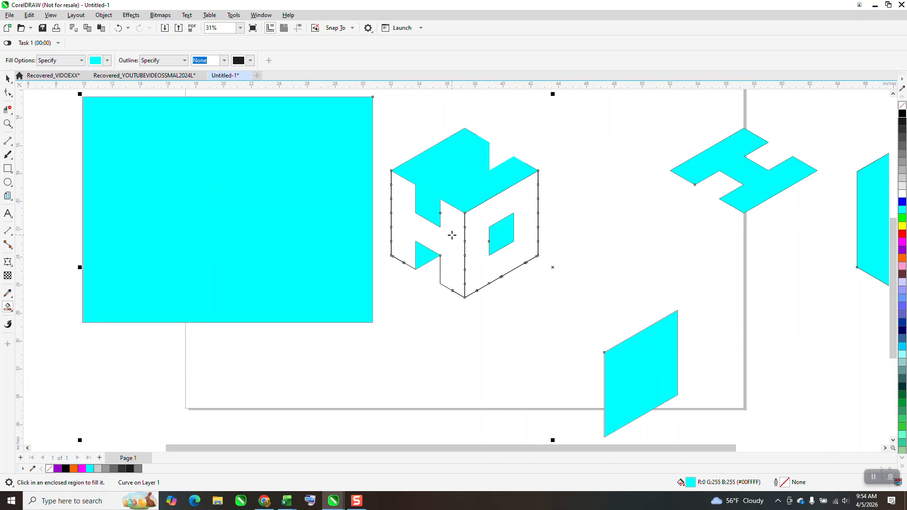
left_click(118, 27)
left_click(7, 78)
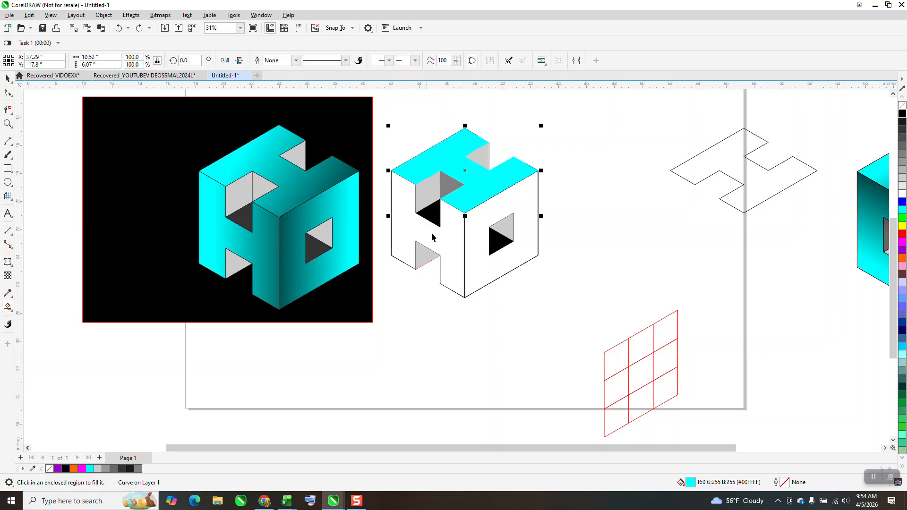
left_click(434, 236)
key("Right")
key("Right")
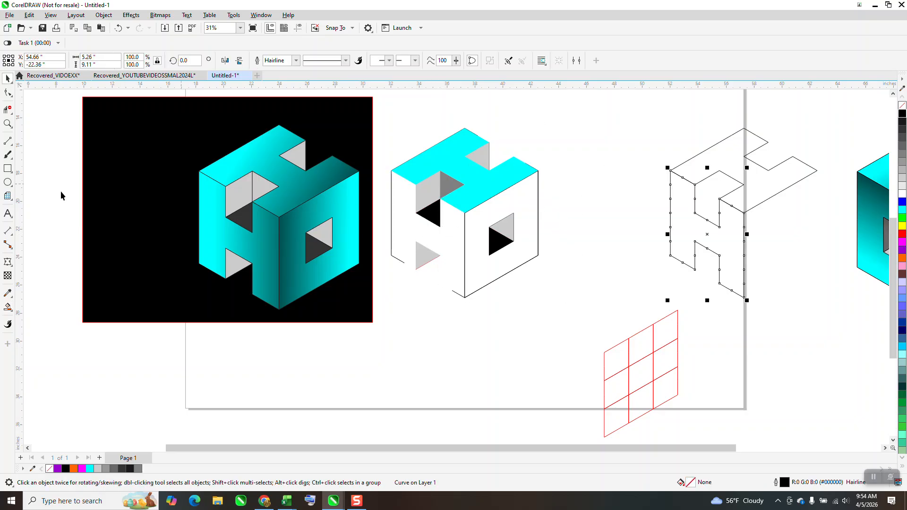
Smart-fill the separated left-face H with cyan and move the filled shape 20 inches left, back onto the cube's left face
left_click(7, 307)
left_click(692, 240)
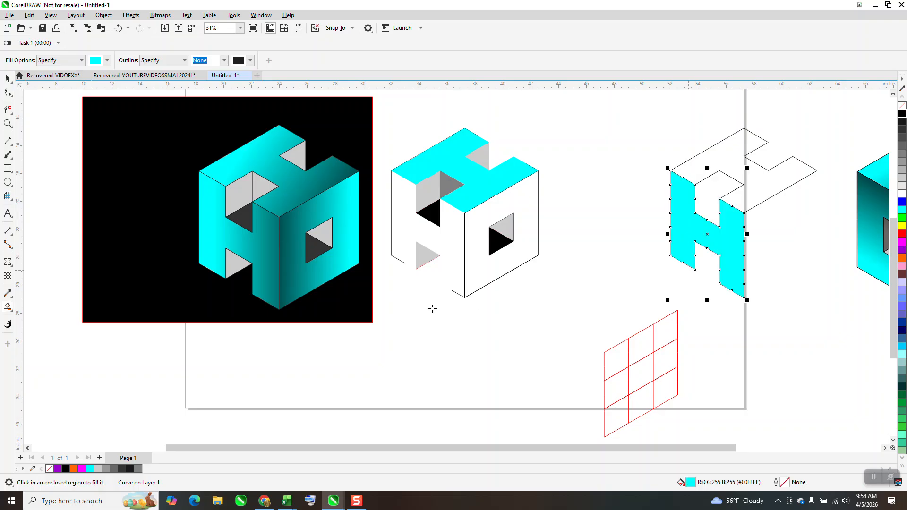
key("Left")
key("Left")
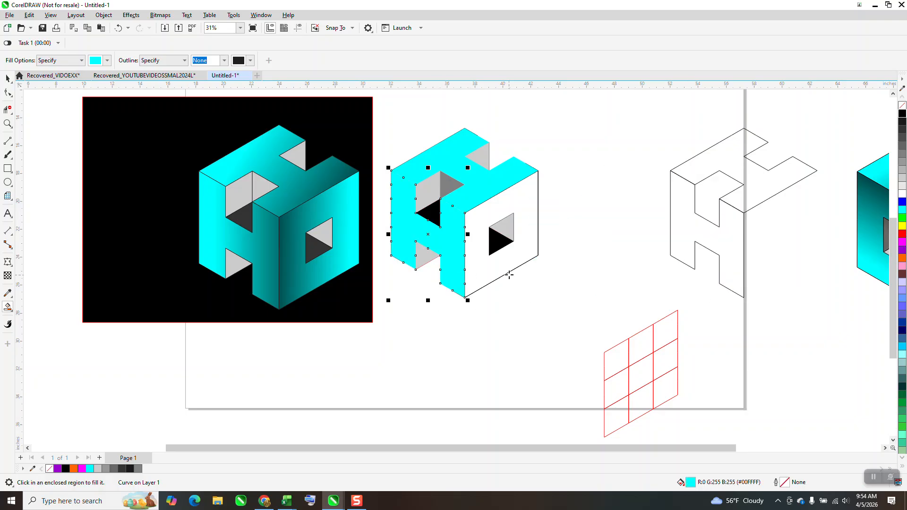
Undo the stray cyan fill and move the right face's square-holed outline 10 inches down, clear of the cube
key("ctrl+z")
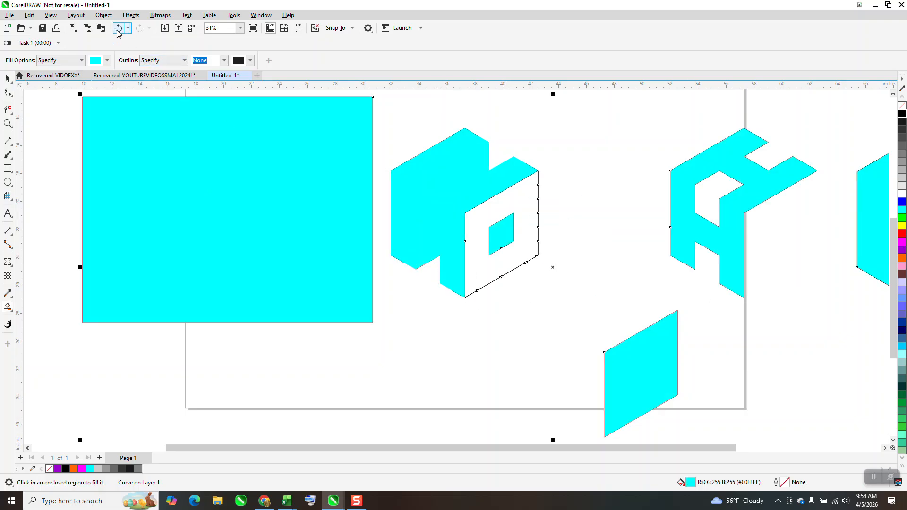
scroll(486, 135, "down", 2)
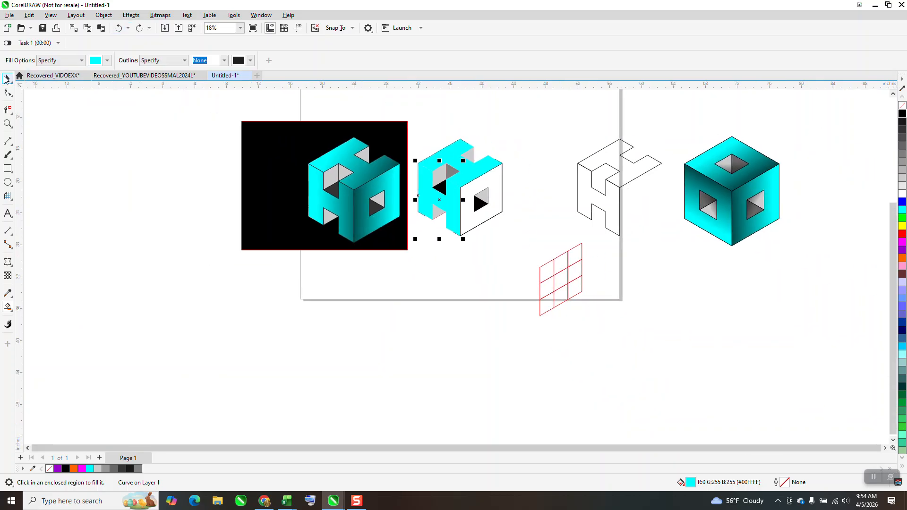
left_click(7, 78)
left_click(511, 122)
left_click(495, 171)
key("Down")
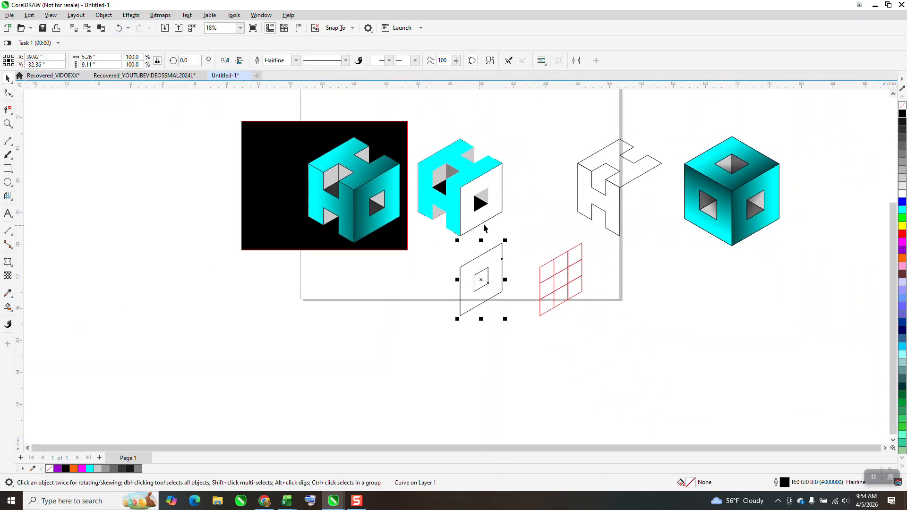
Smart-fill the separated square-holed outline with cyan and move the filled shape up onto the cube's right face
left_click(8, 307)
left_click(501, 271)
key("Down")
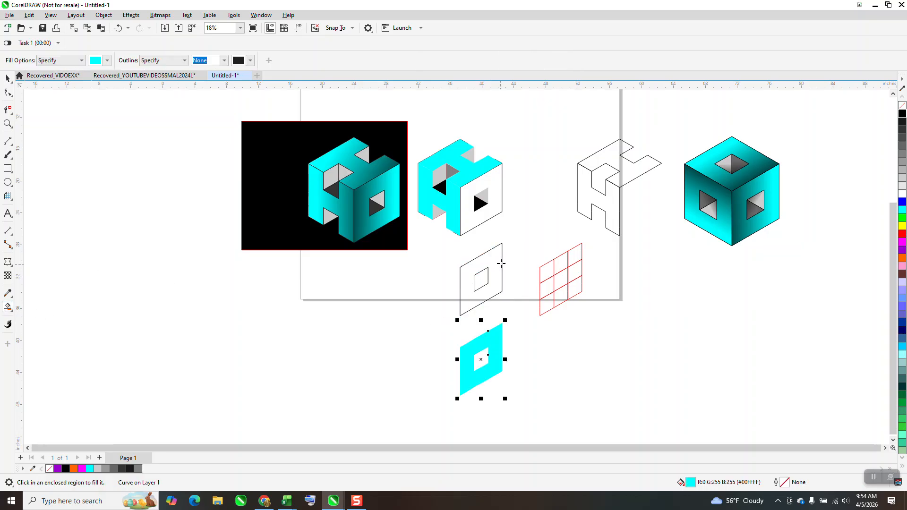
key("Up")
key("Up")
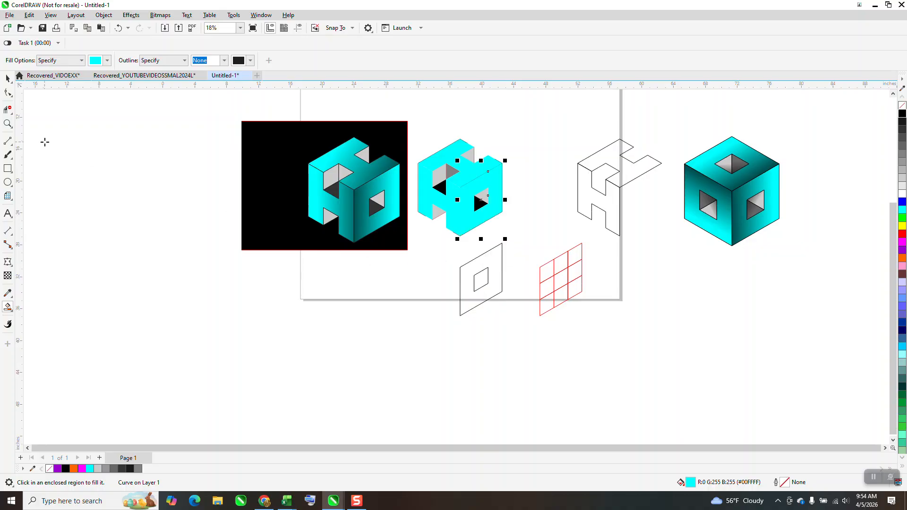
Select all the pieces of the filled cube and give them a black outline
left_click(7, 124)
left_click_drag(410, 125, 559, 249)
left_click(8, 78)
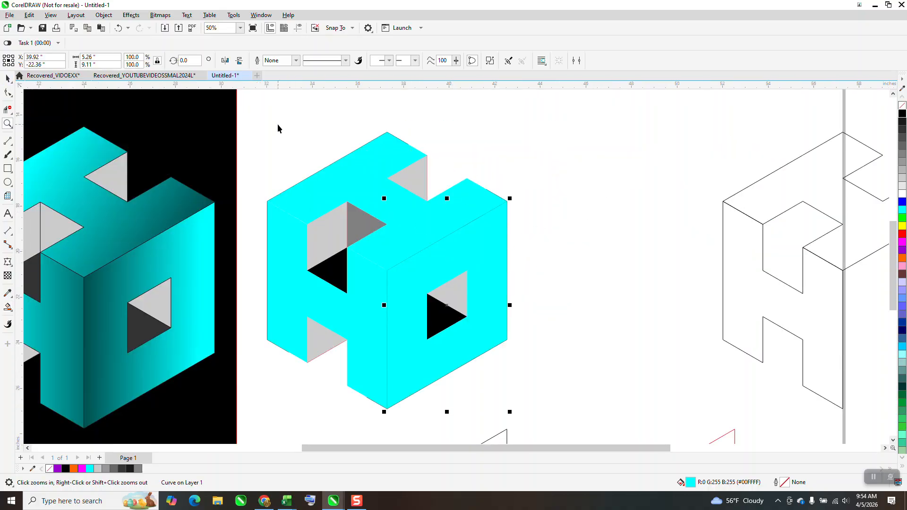
left_click_drag(263, 110, 546, 376)
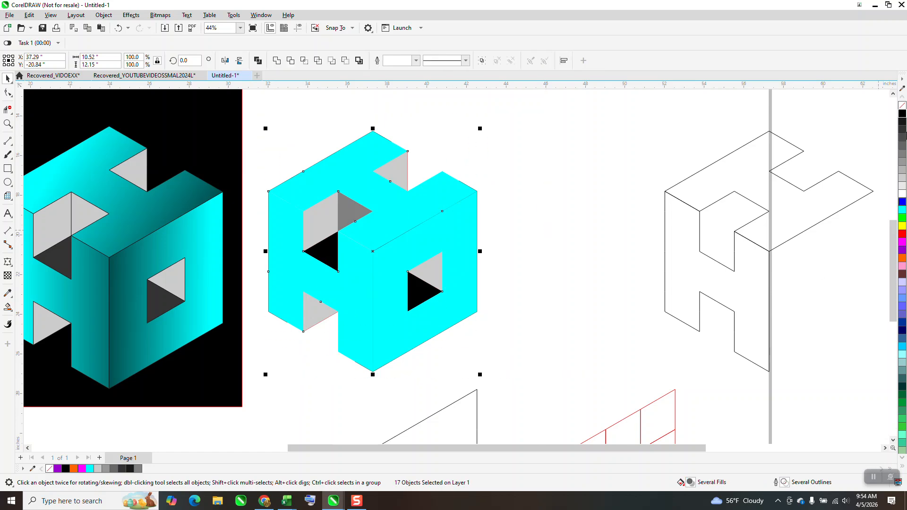
right_click(902, 113)
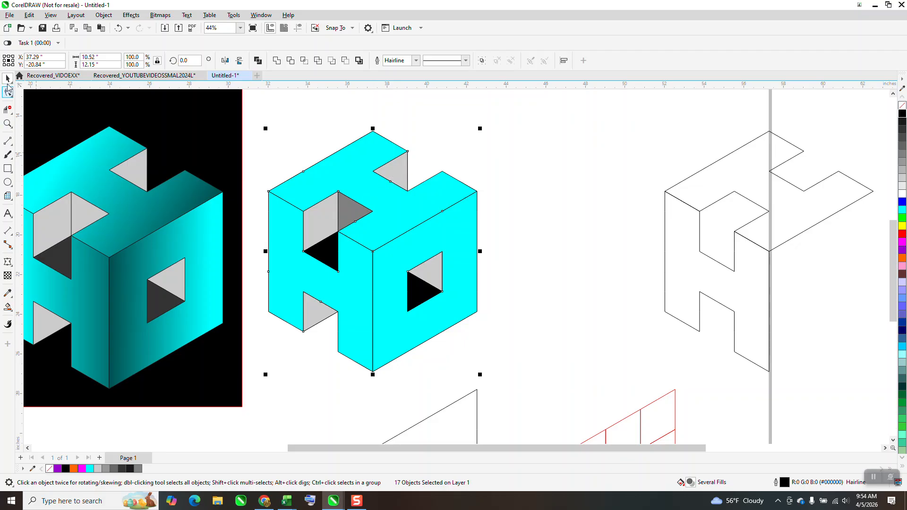
Give the cube's left H face a cyan-to-black linear fountain fill that darkens toward the front vertical edge, undoing the stray extra gradient
left_click(361, 281)
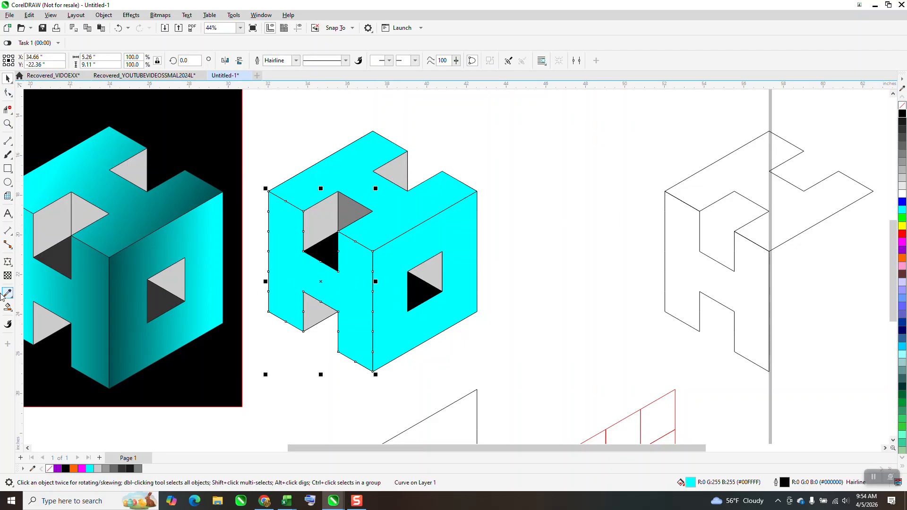
left_click(11, 310)
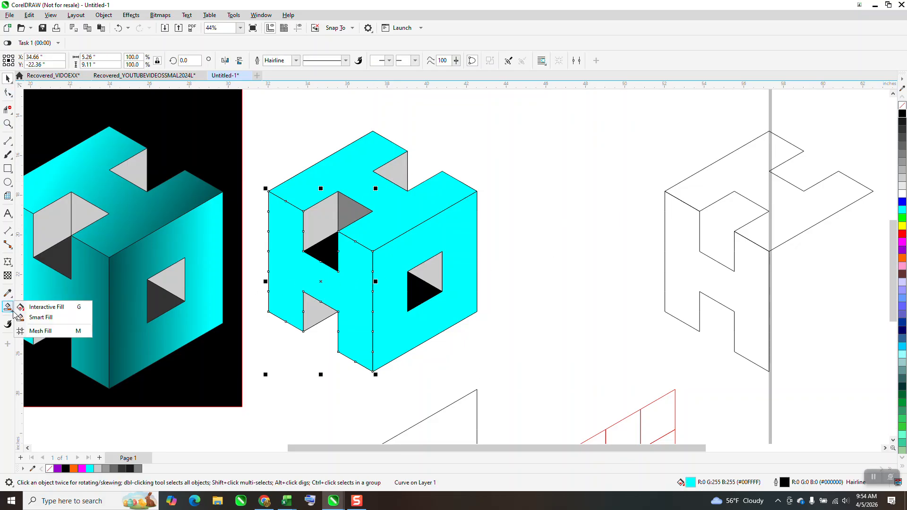
left_click(47, 307)
left_click_drag(313, 279, 395, 300)
left_click_drag(902, 117, 444, 301)
left_click_drag(465, 232, 342, 296)
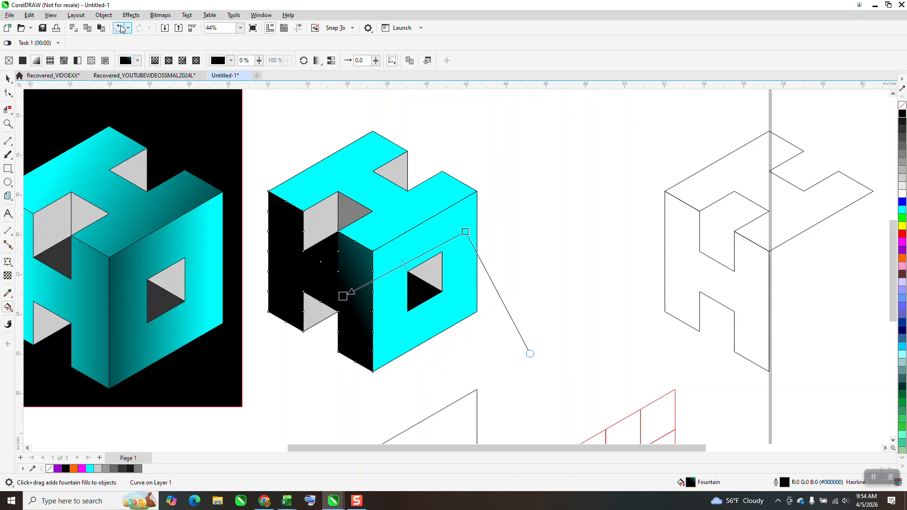
key("ctrl+z")
Apply a cyan-to-black linear fountain fill to the square-holed right face, darkening toward the front vertical edge
left_click(8, 77)
left_click(458, 242)
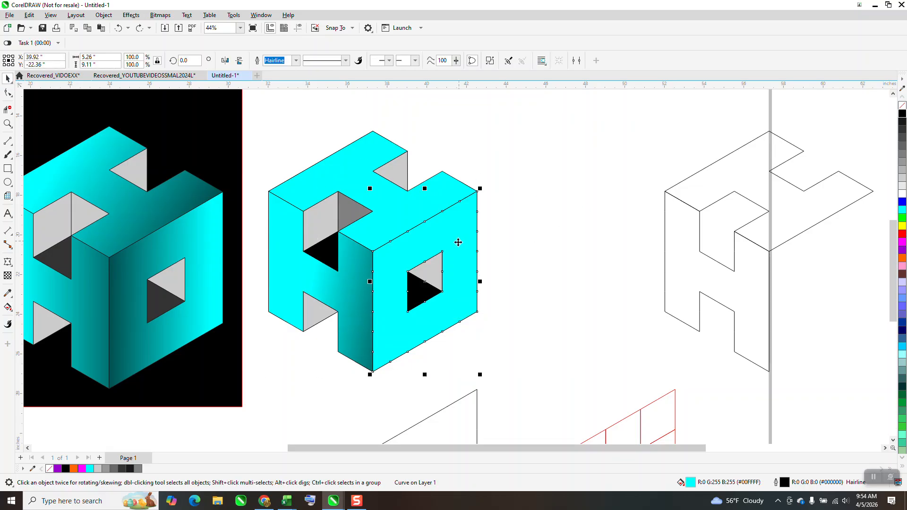
left_click(8, 306)
left_click_drag(465, 245, 314, 307)
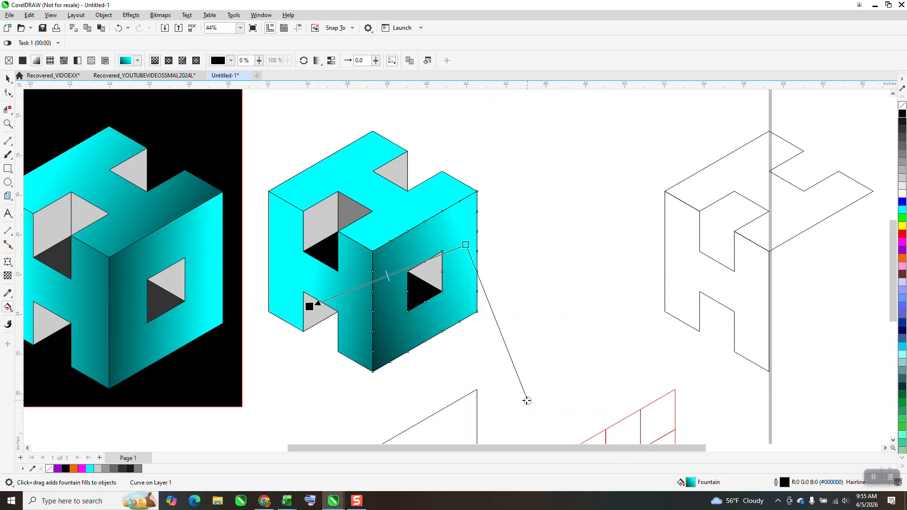
Apply a cyan-to-black linear fountain fill to the top H face, darkening toward the edge shared with the right face
left_click(364, 188)
left_click_drag(355, 179, 442, 252)
left_click_drag(904, 130, 442, 277)
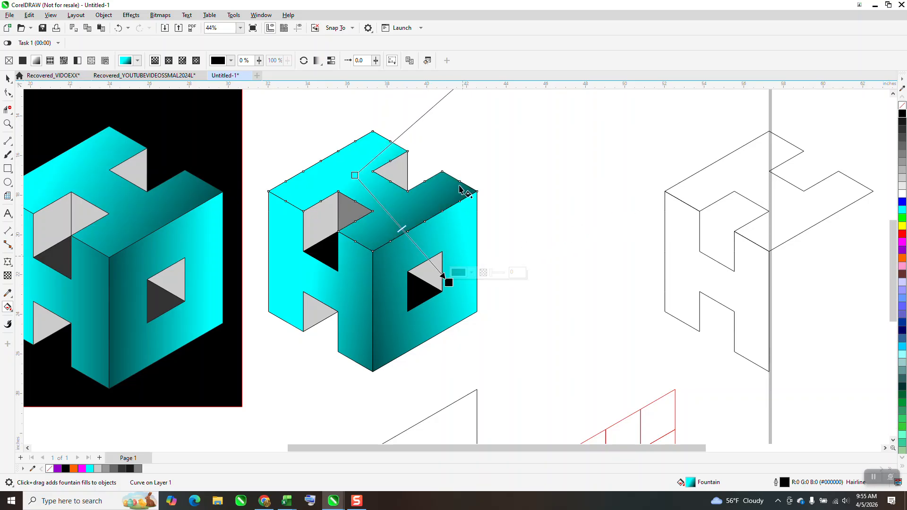
Move the black background rectangle to the right and widen it to about 27.75 inches so it backs both H cubes
scroll(459, 188, "down", 2)
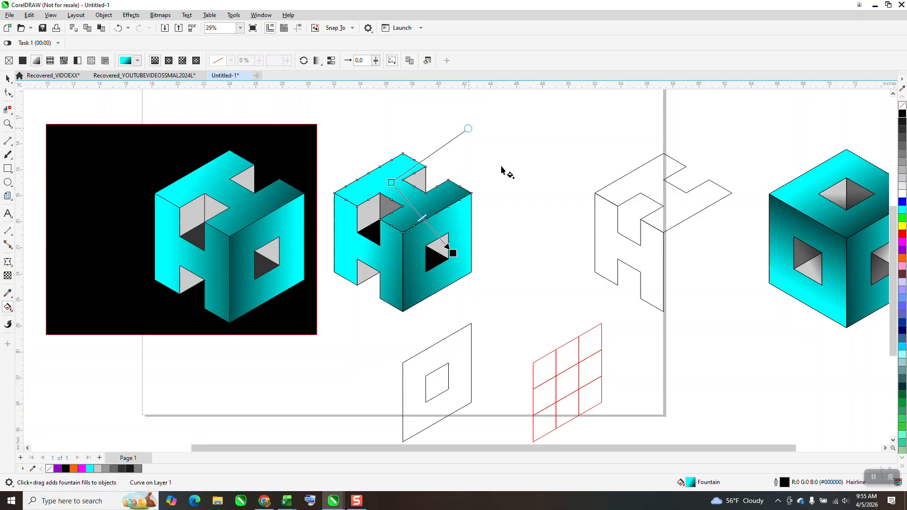
left_click(7, 79)
left_click_drag(292, 162, 362, 152)
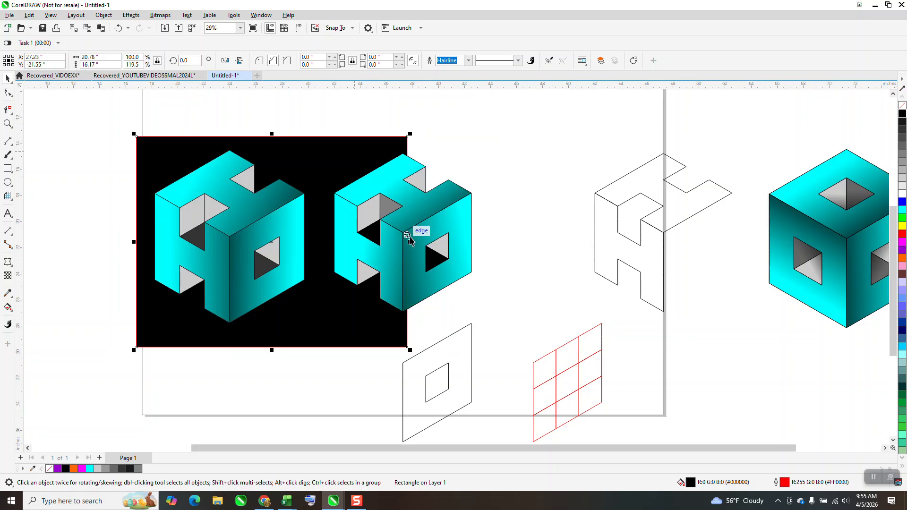
left_click_drag(409, 240, 500, 242)
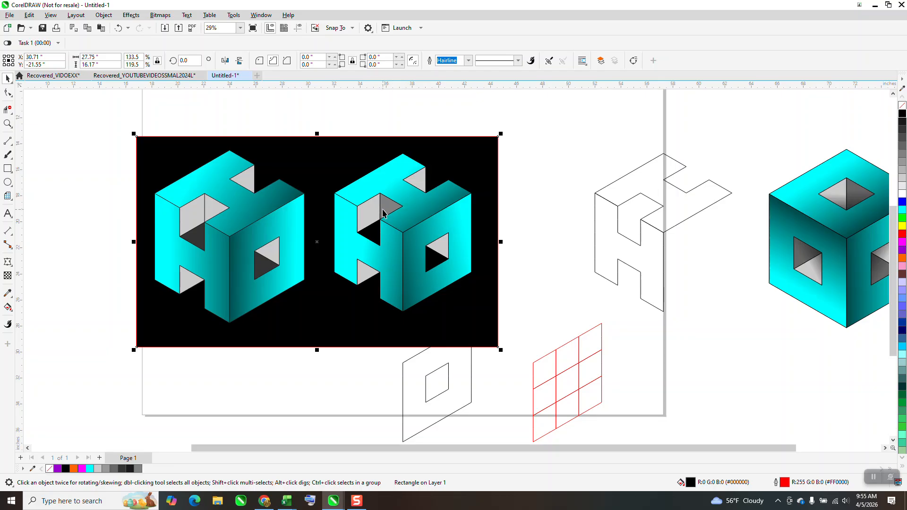
Delete the leftover construction pieces: the square-holed outline, the red skewed grid and the two H-shaped outlines
scroll(383, 213, "down", 1)
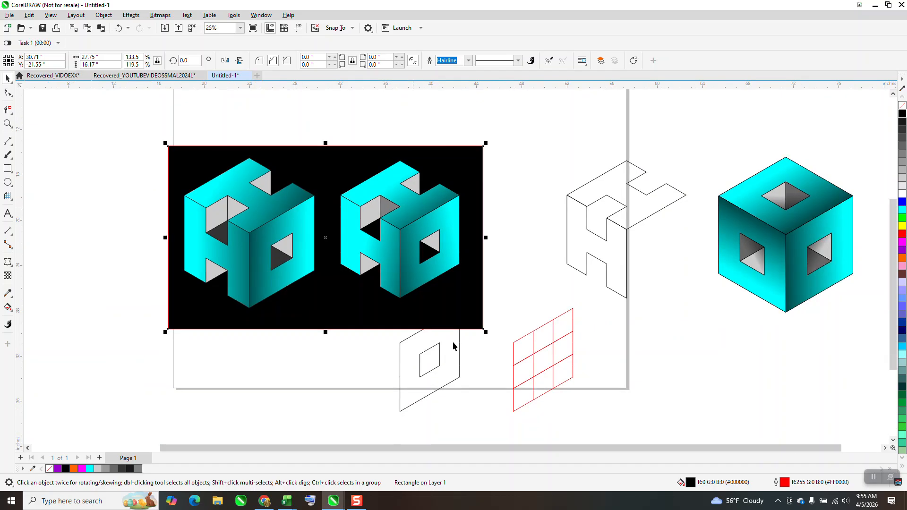
left_click(441, 350)
key("Delete")
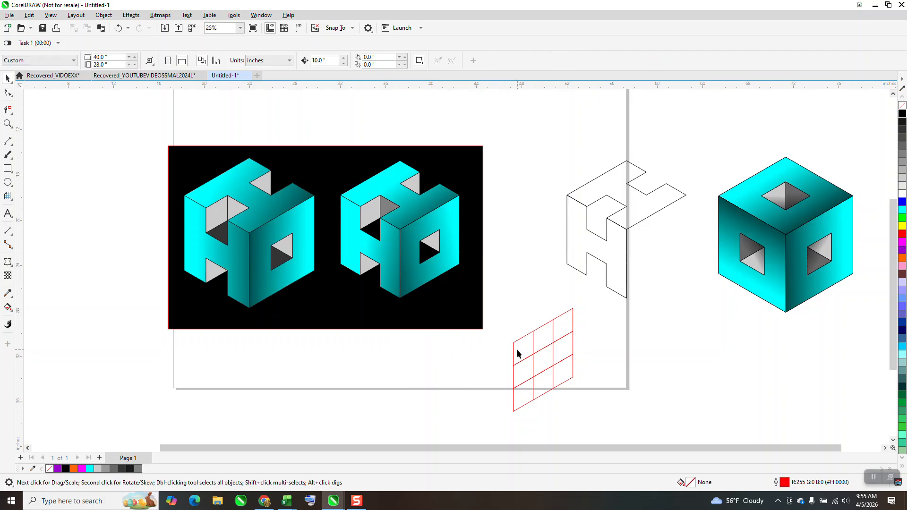
left_click_drag(530, 117, 688, 332)
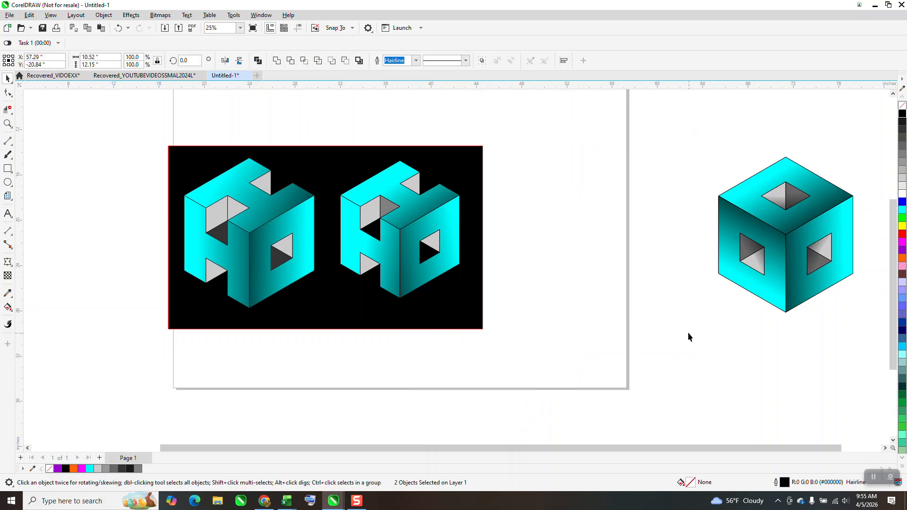